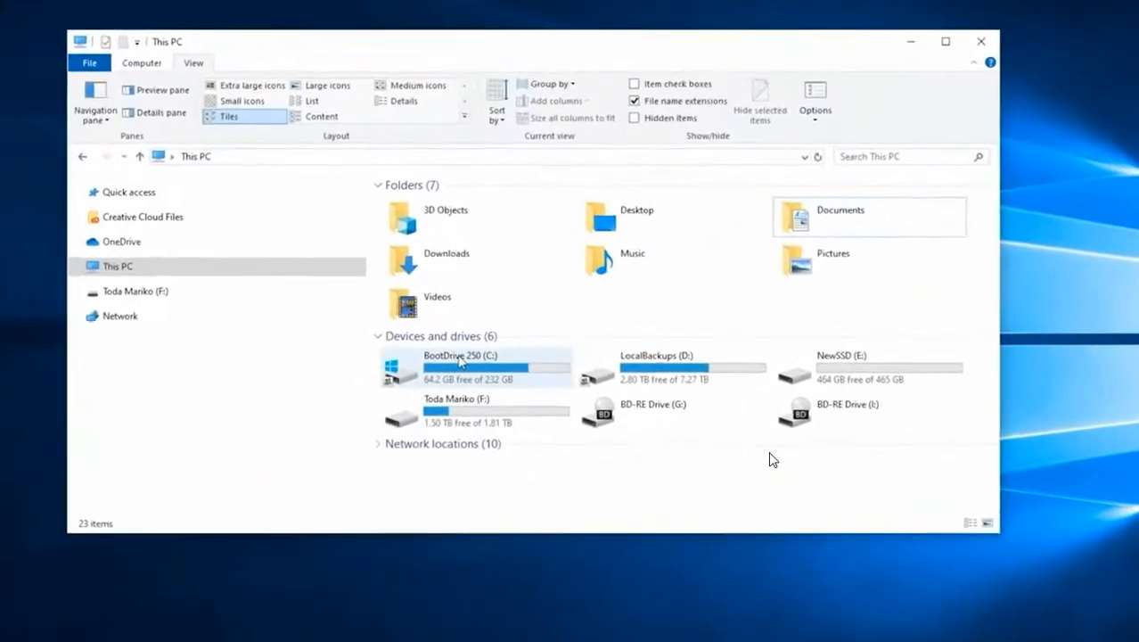
Step: Compare the used and free space of BootDrive 250 (C:) and NewSSD (E:) in This PC
{"action": "left_click", "coordinate": [460, 360]}
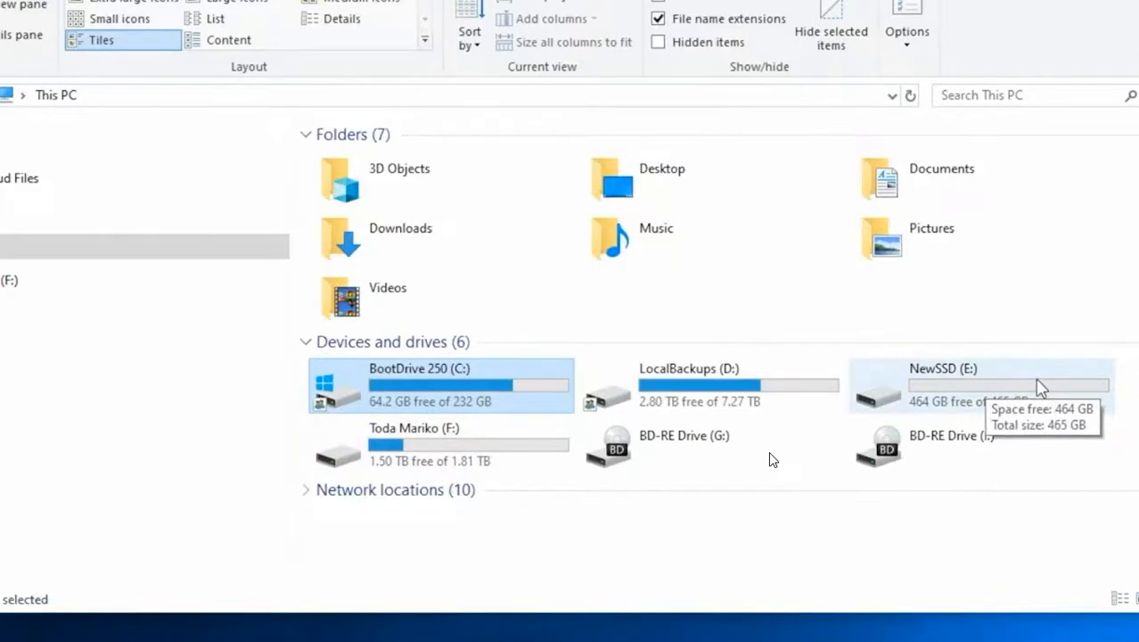
{"action": "left_click", "coordinate": [973, 397]}
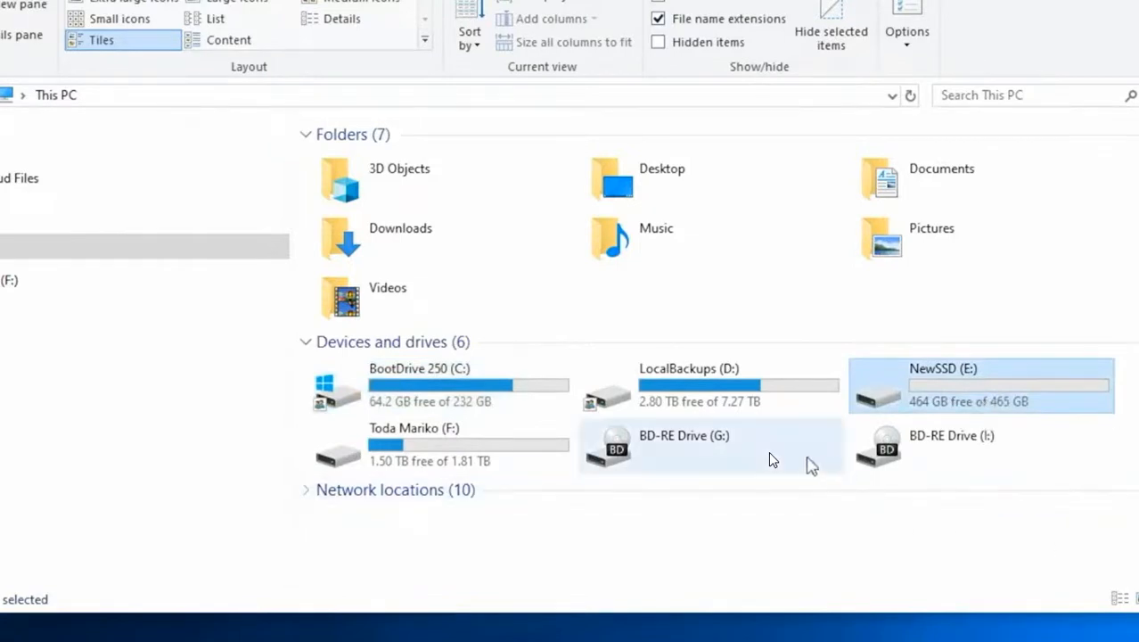
{"action": "left_click", "coordinate": [410, 387]}
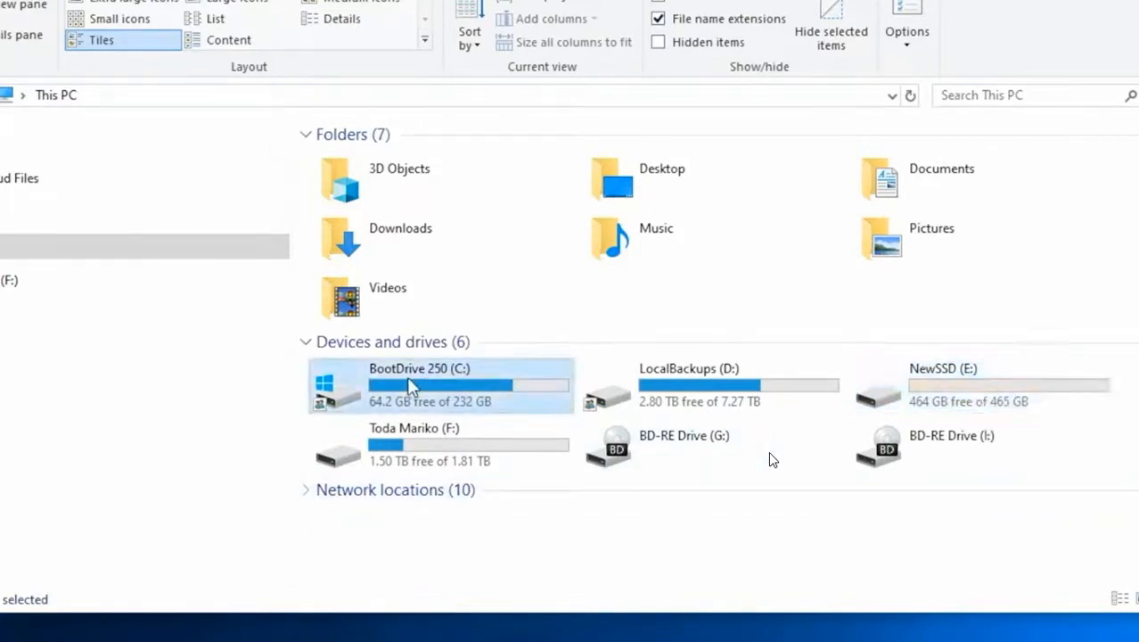
{"action": "left_click", "coordinate": [1014, 394]}
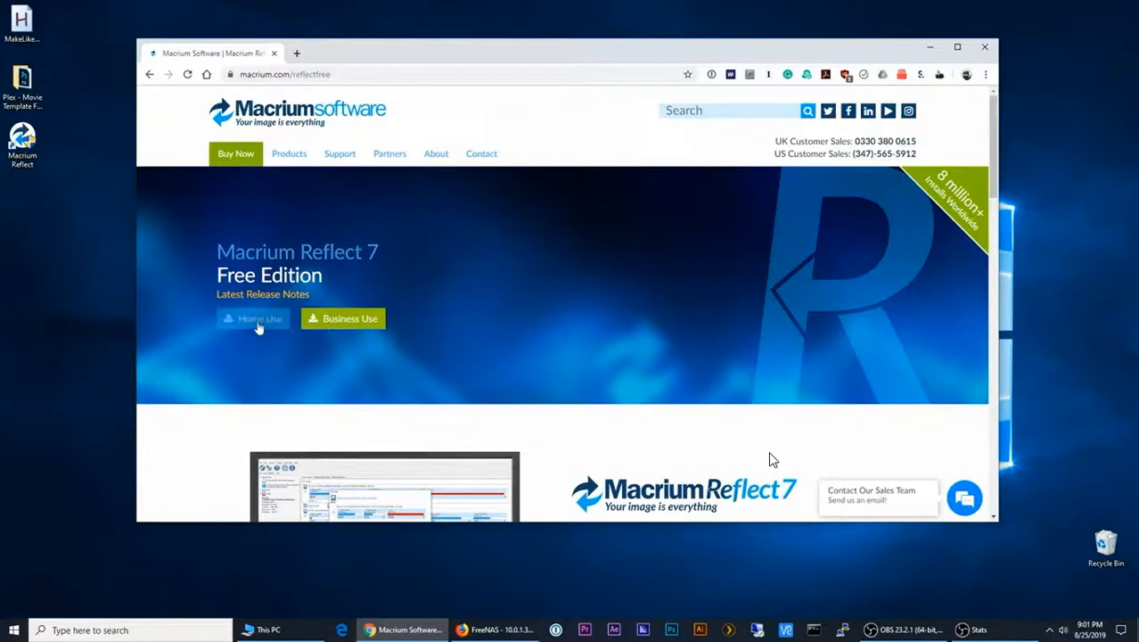
Step: Review the Macrium Reflect 7 edition comparison on the website, highlighting the Direct disk cloning feature and checking the support table
{"action": "scroll", "coordinate": [584, 415], "scroll_direction": "down", "scroll_amount": 10}
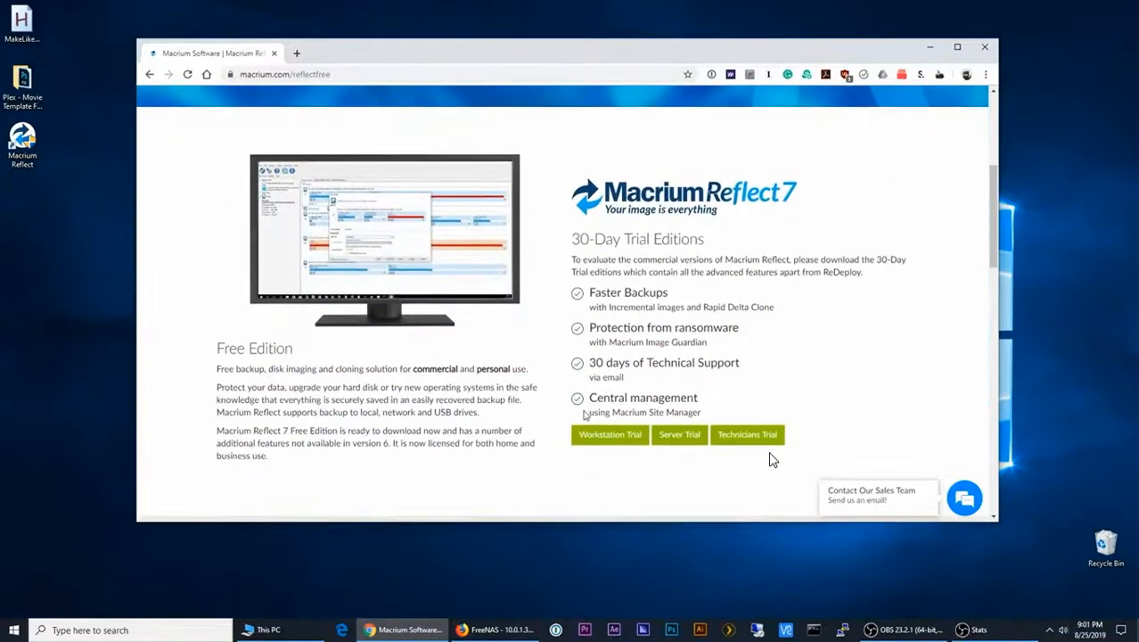
{"action": "scroll", "coordinate": [585, 415], "scroll_direction": "down", "scroll_amount": 2}
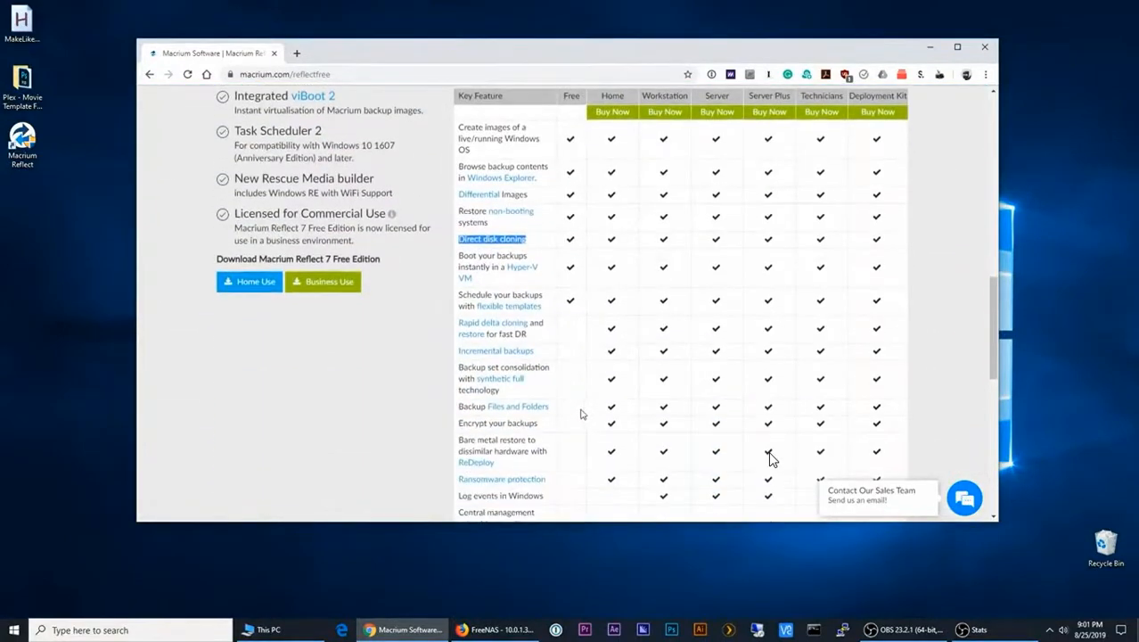
{"action": "left_click", "coordinate": [495, 236]}
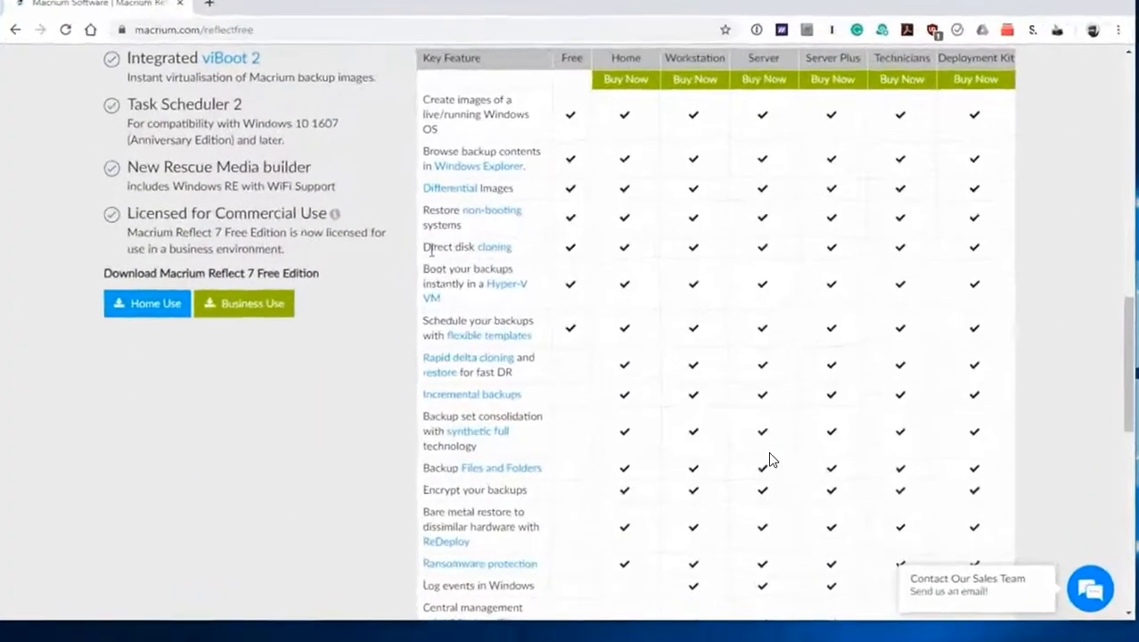
{"action": "triple_click", "coordinate": [518, 242]}
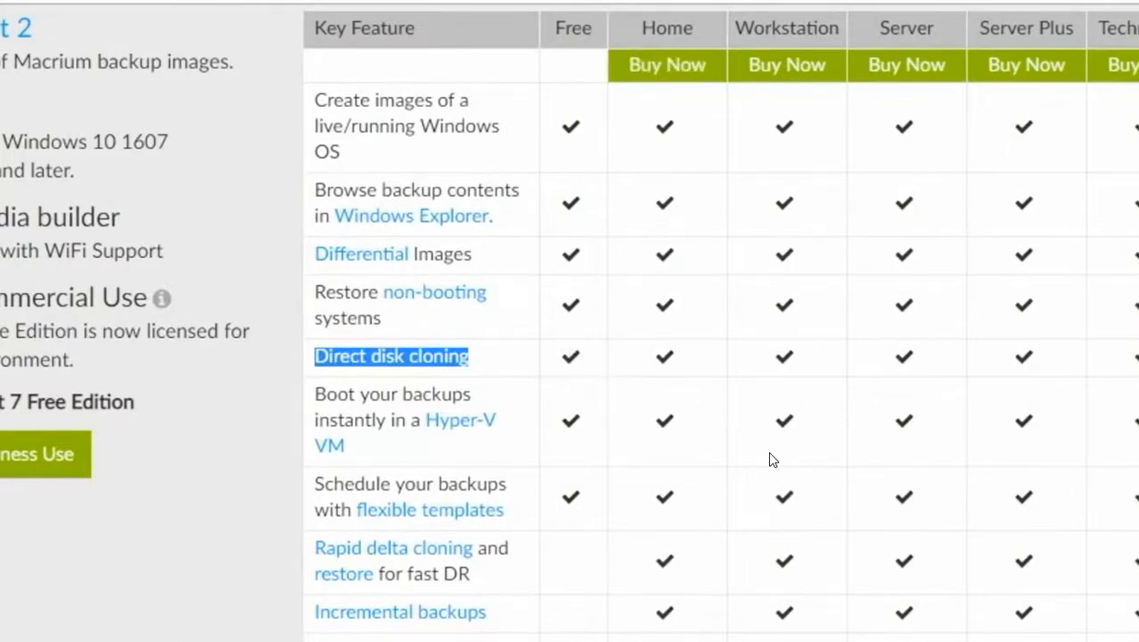
{"action": "scroll", "coordinate": [772, 459], "scroll_direction": "down", "scroll_amount": 6}
{"action": "scroll", "coordinate": [772, 459], "scroll_direction": "down", "scroll_amount": 8}
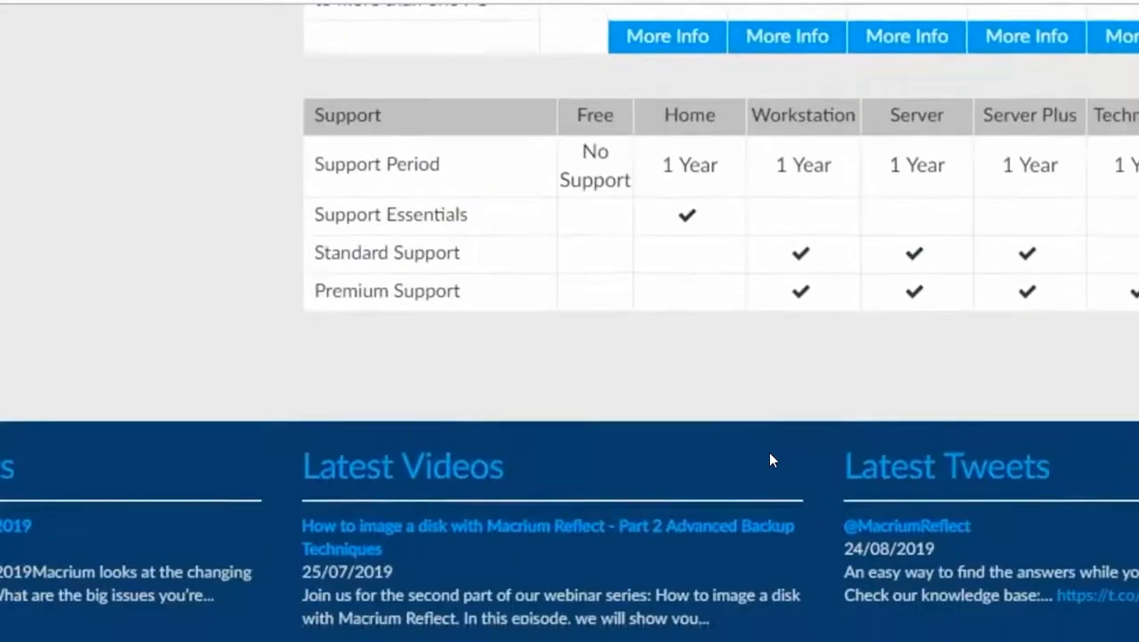
{"action": "scroll", "coordinate": [772, 459], "scroll_direction": "up", "scroll_amount": 16}
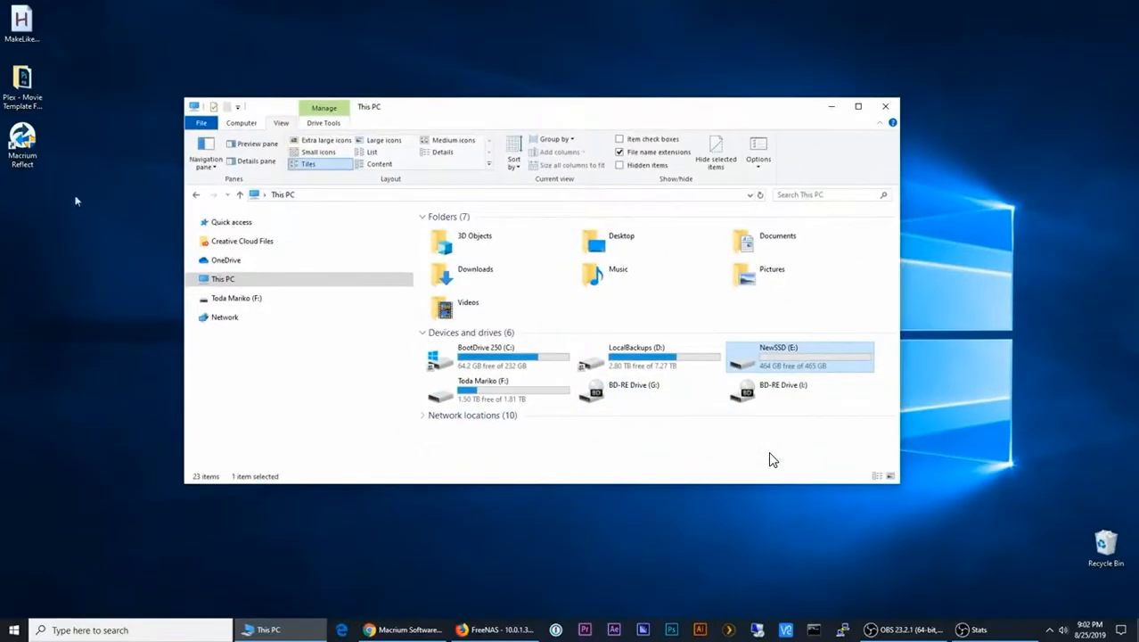
Step: Open Macrium Reflect maximized and inspect the EFI and NewSSD (E:) partitions on GPT Disk 2
{"action": "double_click", "coordinate": [30, 140]}
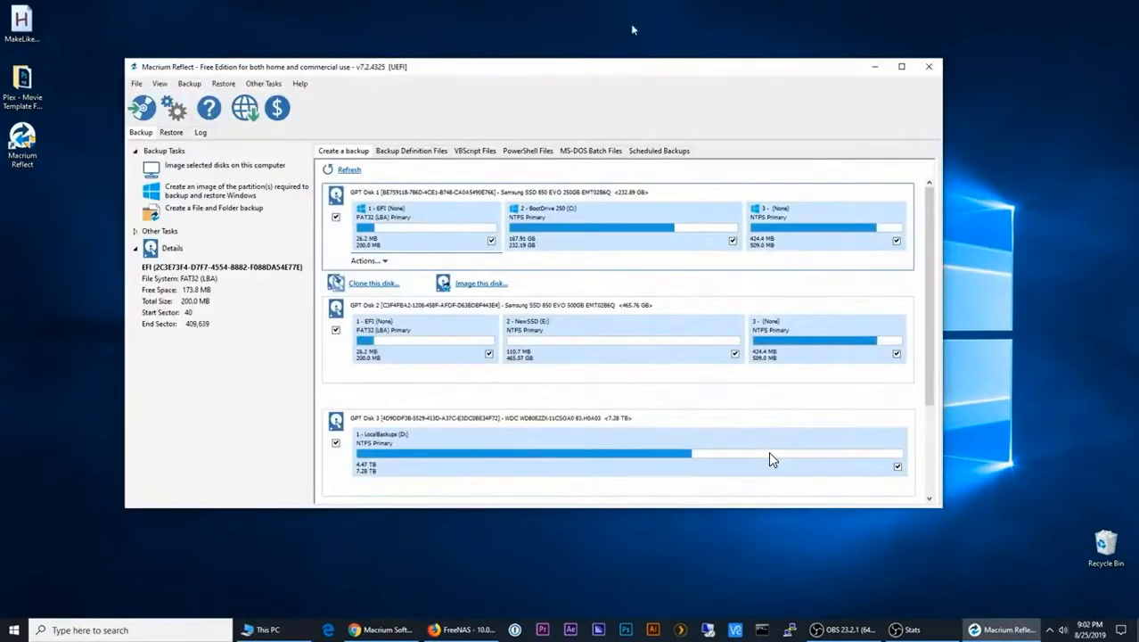
{"action": "left_click", "coordinate": [902, 67]}
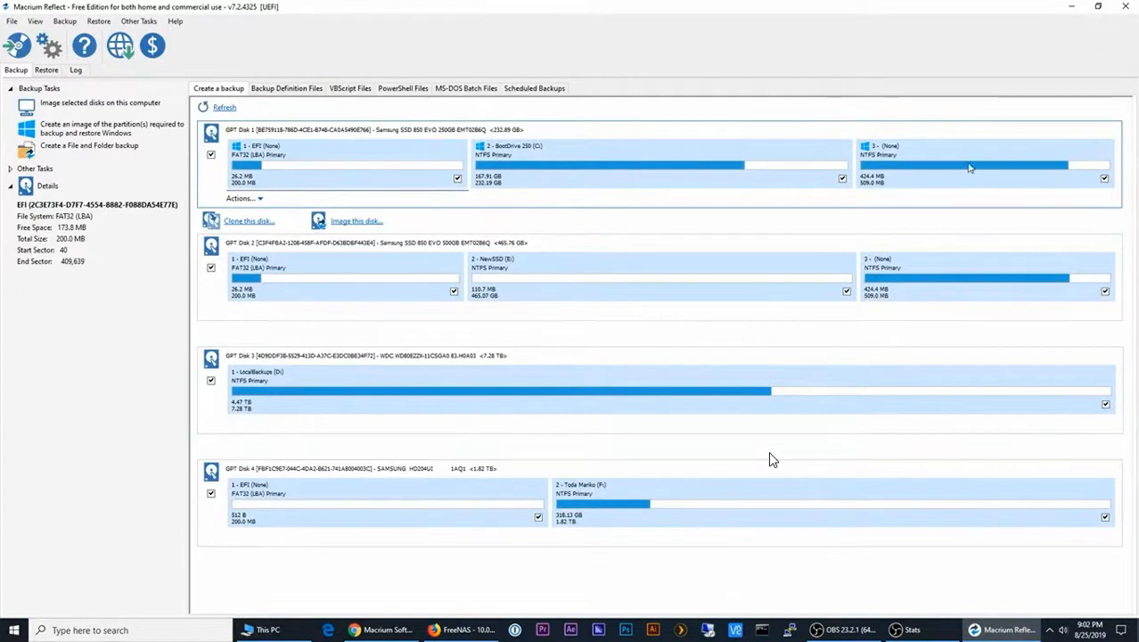
{"action": "left_click", "coordinate": [243, 259]}
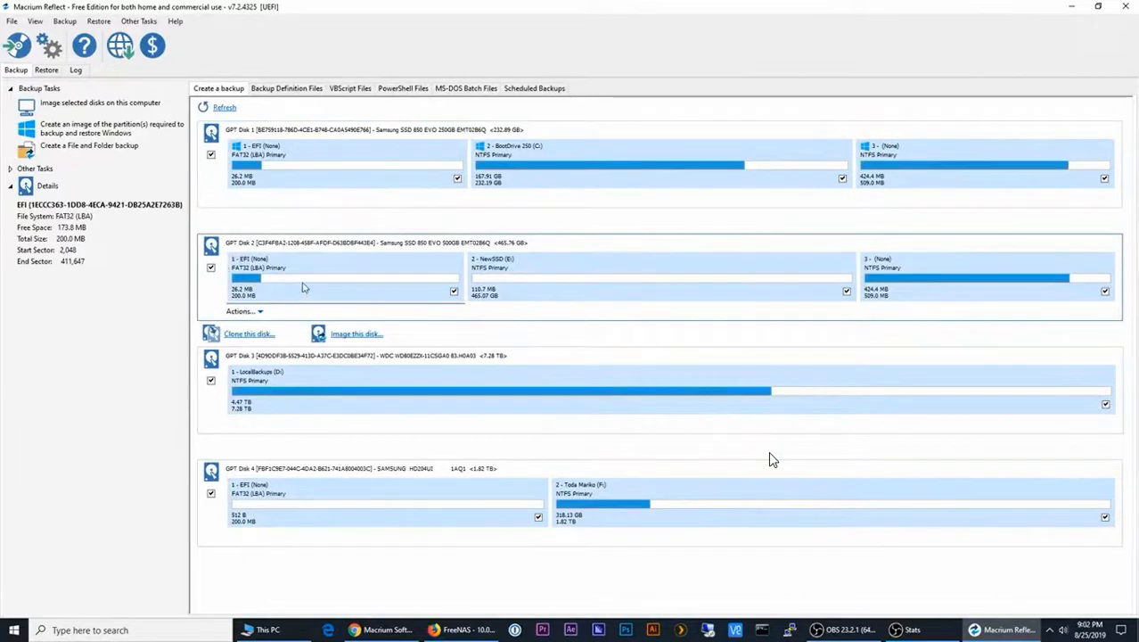
{"action": "left_click", "coordinate": [644, 294]}
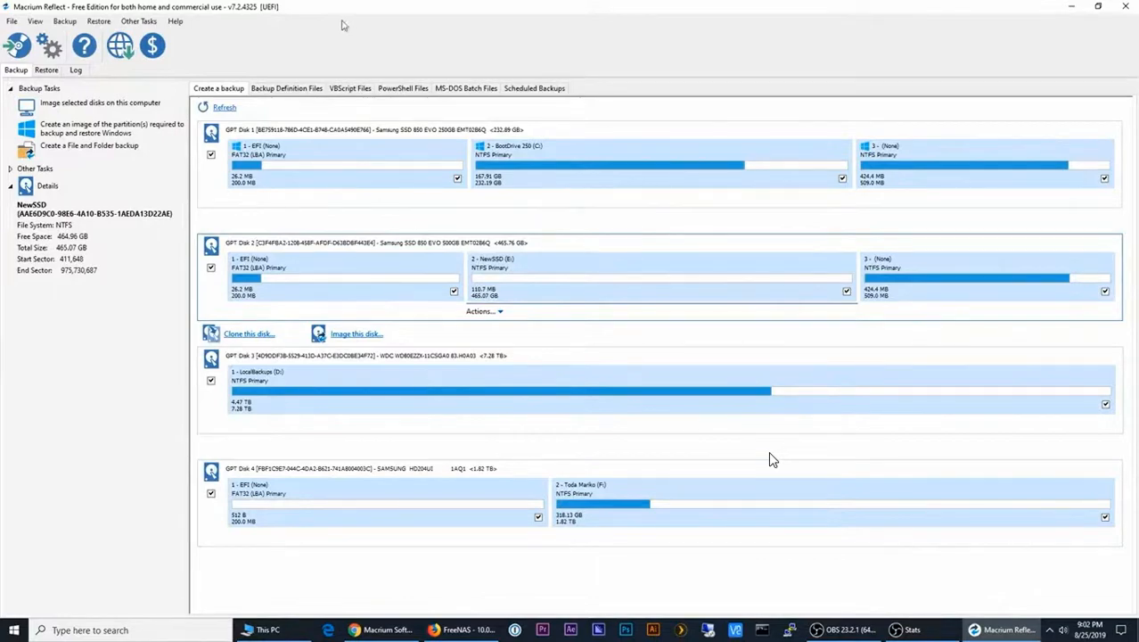
Step: Start cloning GPT Disk 1 (Samsung SSD 850 EVO 250GB) with GPT Disk 2 (Samsung SSD 850 EVO 500GB) as the destination
{"action": "left_click", "coordinate": [303, 125]}
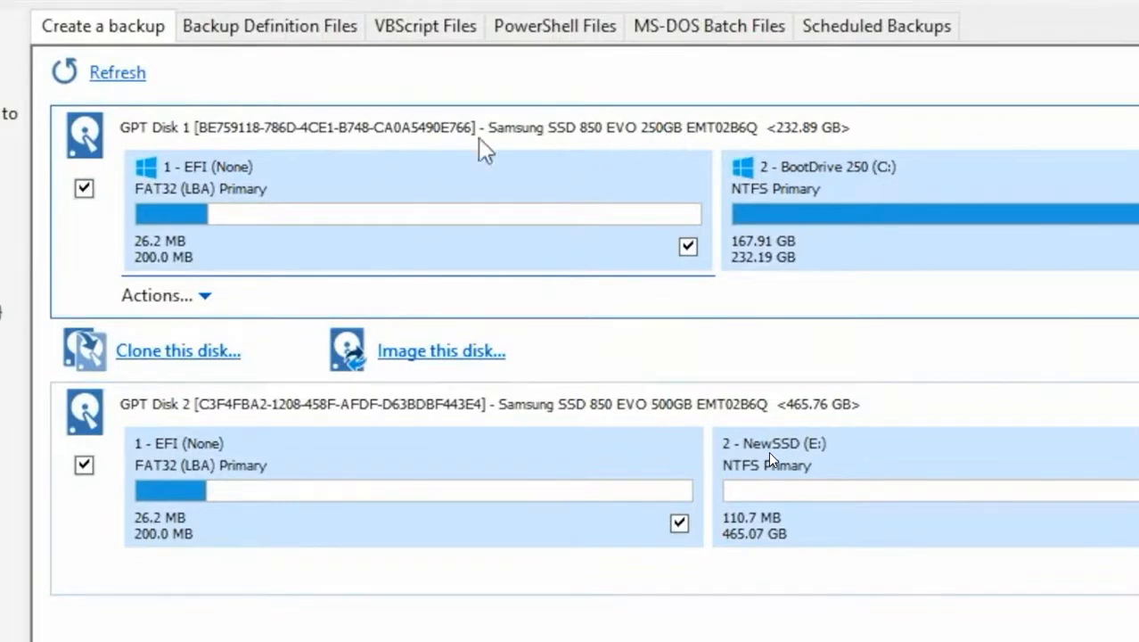
{"action": "left_click", "coordinate": [191, 353]}
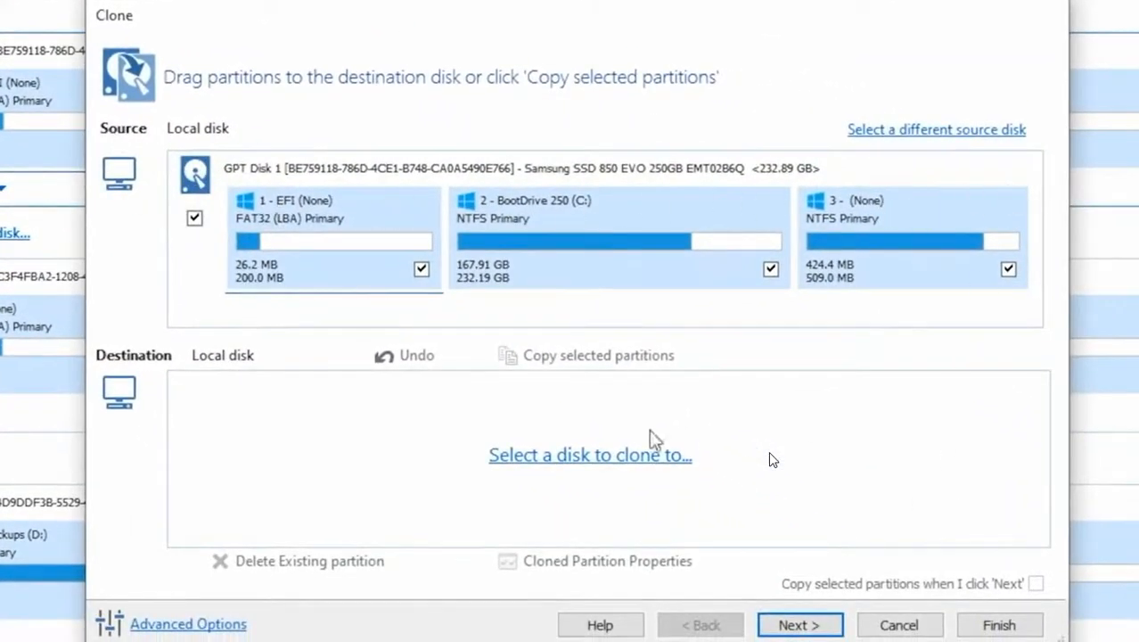
{"action": "left_click", "coordinate": [579, 457]}
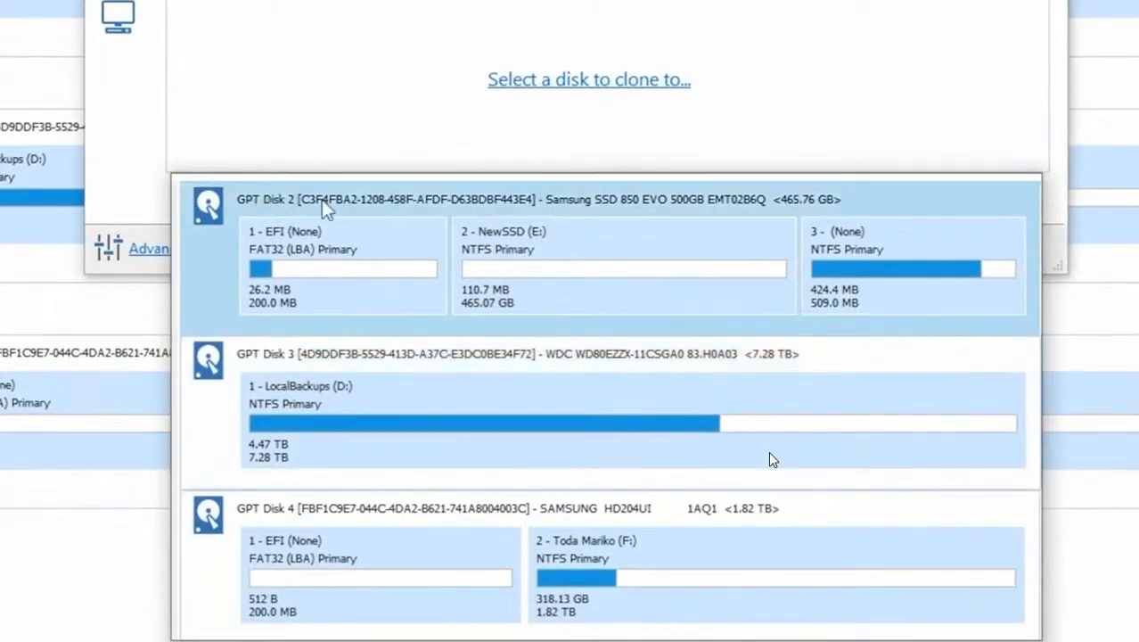
{"action": "left_click", "coordinate": [688, 206]}
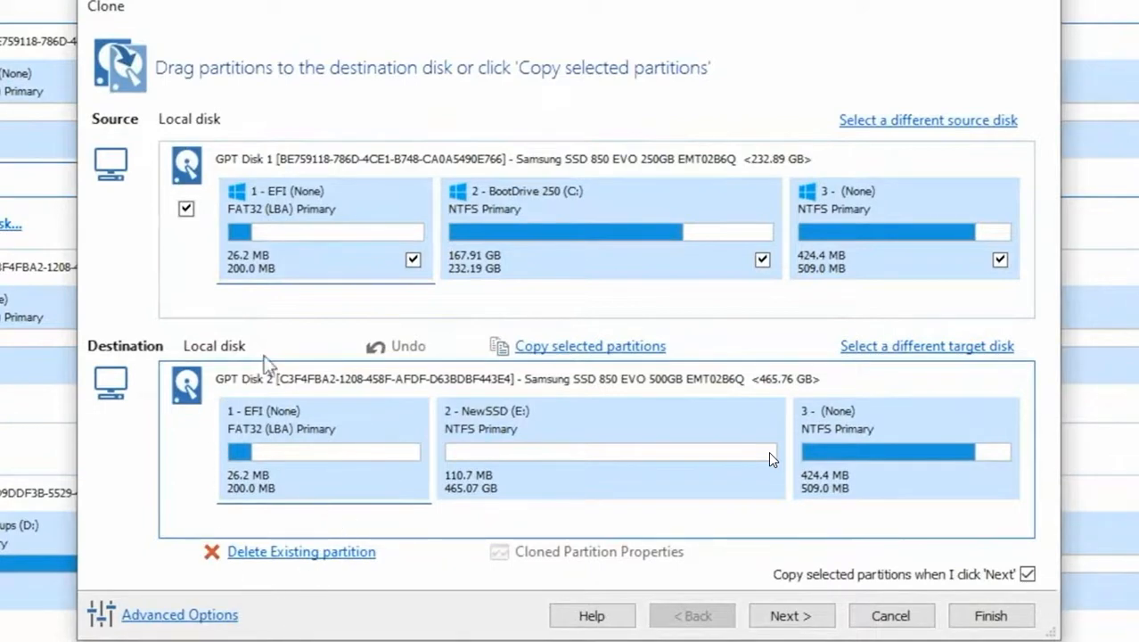
Step: Delete all existing partitions from the destination GPT Disk 2 in the clone layout
{"action": "left_click", "coordinate": [285, 554]}
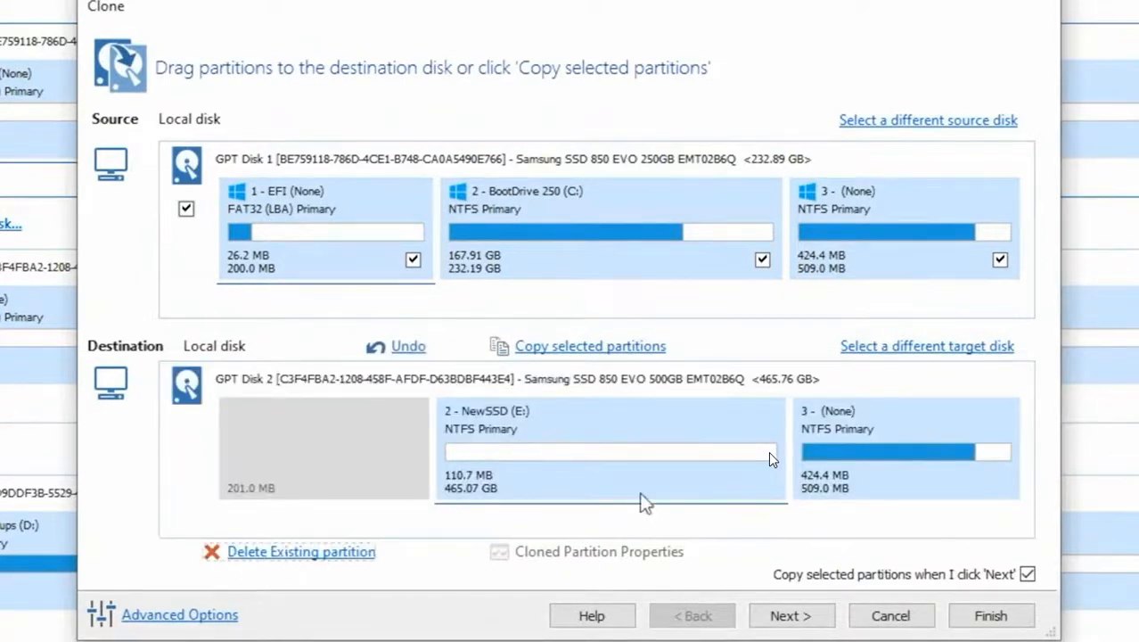
{"action": "left_click", "coordinate": [284, 552]}
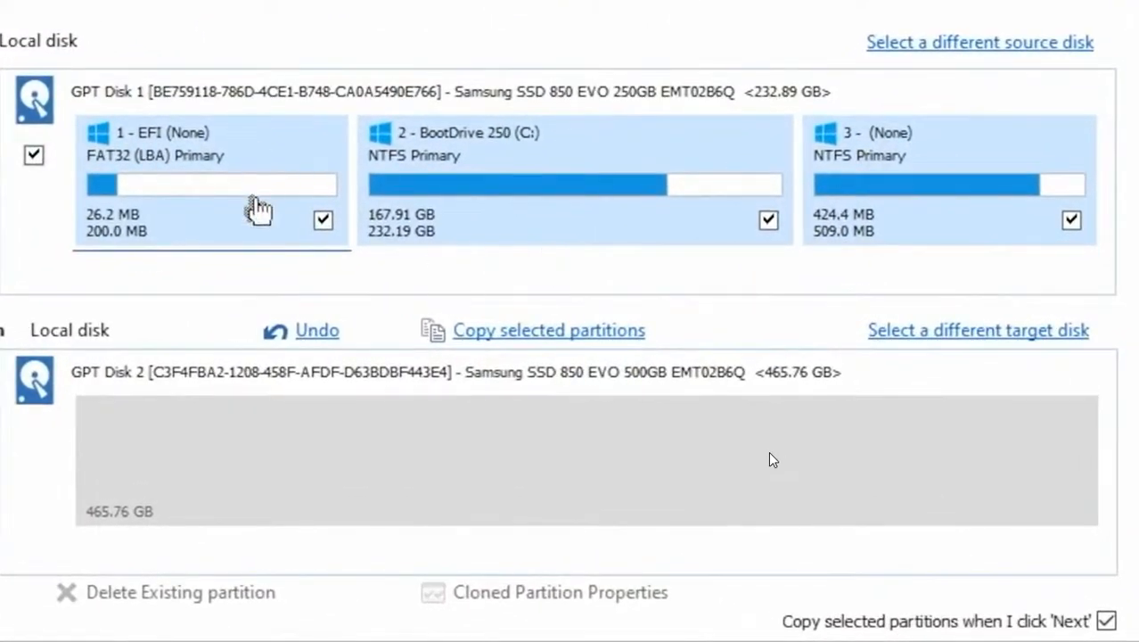
{"action": "left_click_drag", "start_coordinate": [237, 185], "coordinate": [221, 485]}
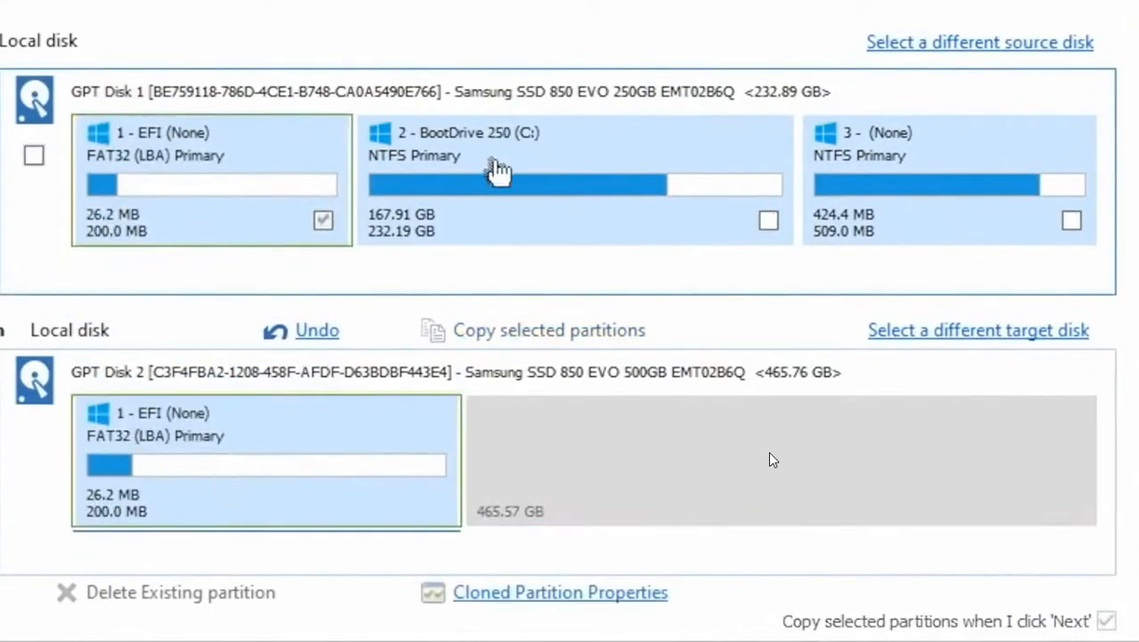
{"action": "left_click_drag", "start_coordinate": [496, 173], "coordinate": [577, 490]}
{"action": "left_click_drag", "start_coordinate": [927, 147], "coordinate": [931, 463]}
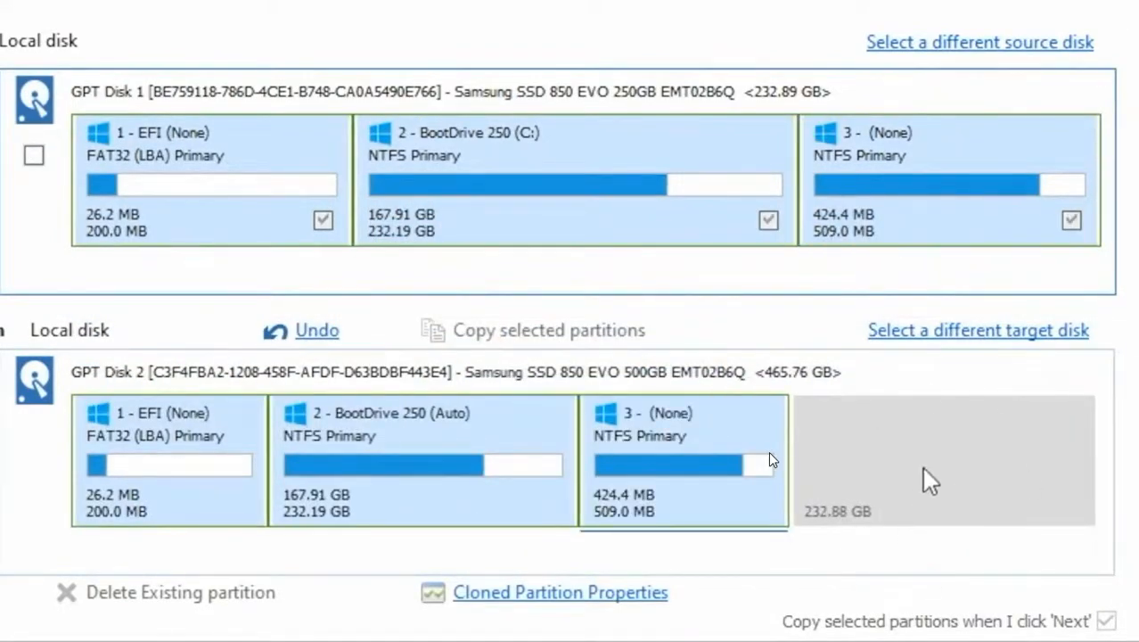
{"action": "left_click", "coordinate": [438, 450]}
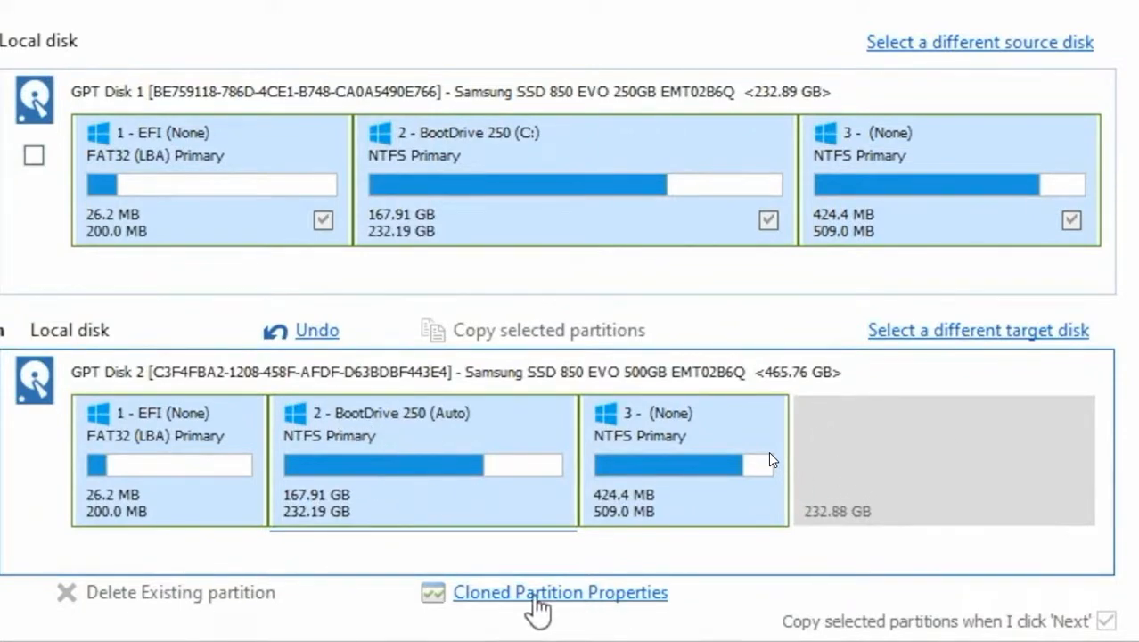
{"action": "left_click", "coordinate": [303, 332]}
{"action": "left_click", "coordinate": [303, 331]}
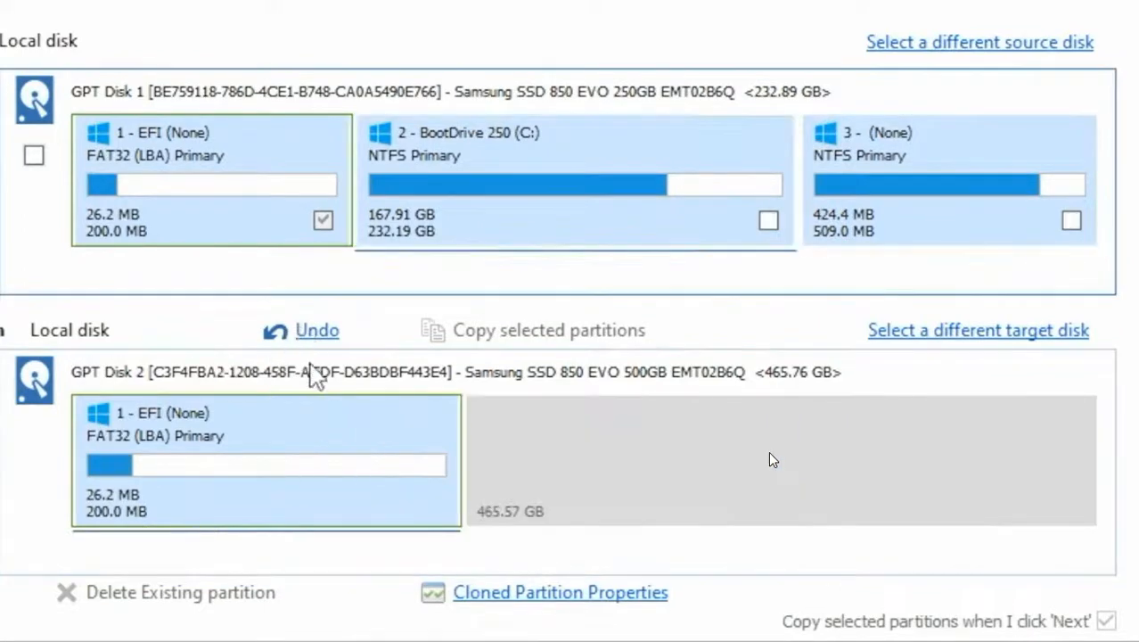
{"action": "left_click", "coordinate": [307, 331]}
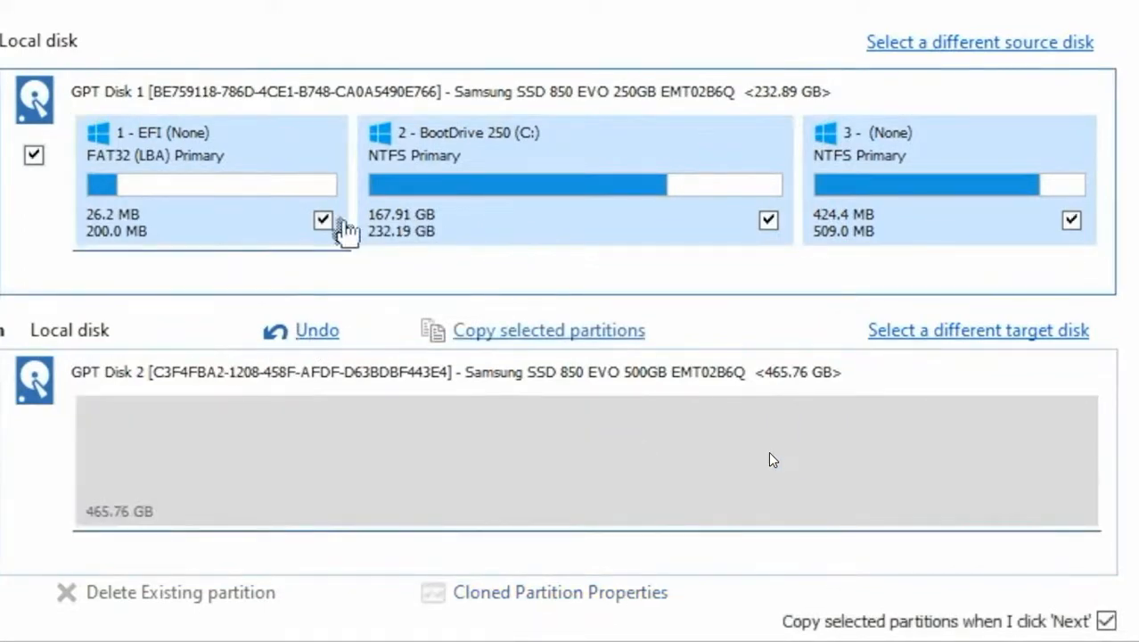
Step: Copy the source disk's EFI partition and BootDrive 250 (C:) partition into the empty space of destination Disk 2
{"action": "left_click_drag", "start_coordinate": [219, 183], "coordinate": [178, 445]}
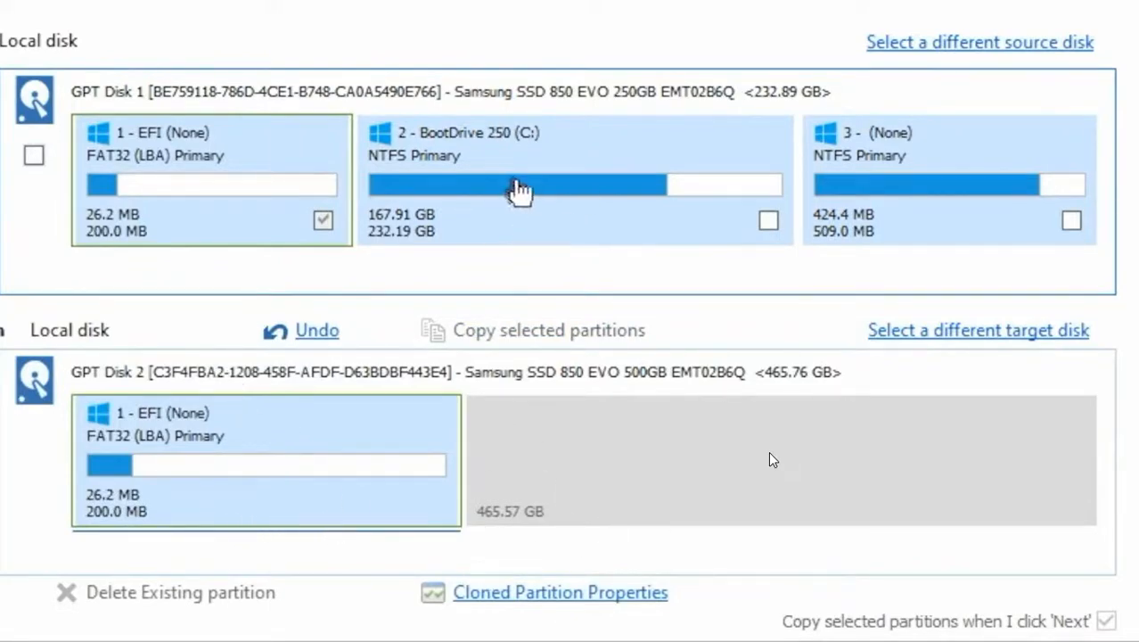
{"action": "left_click_drag", "start_coordinate": [450, 156], "coordinate": [755, 458]}
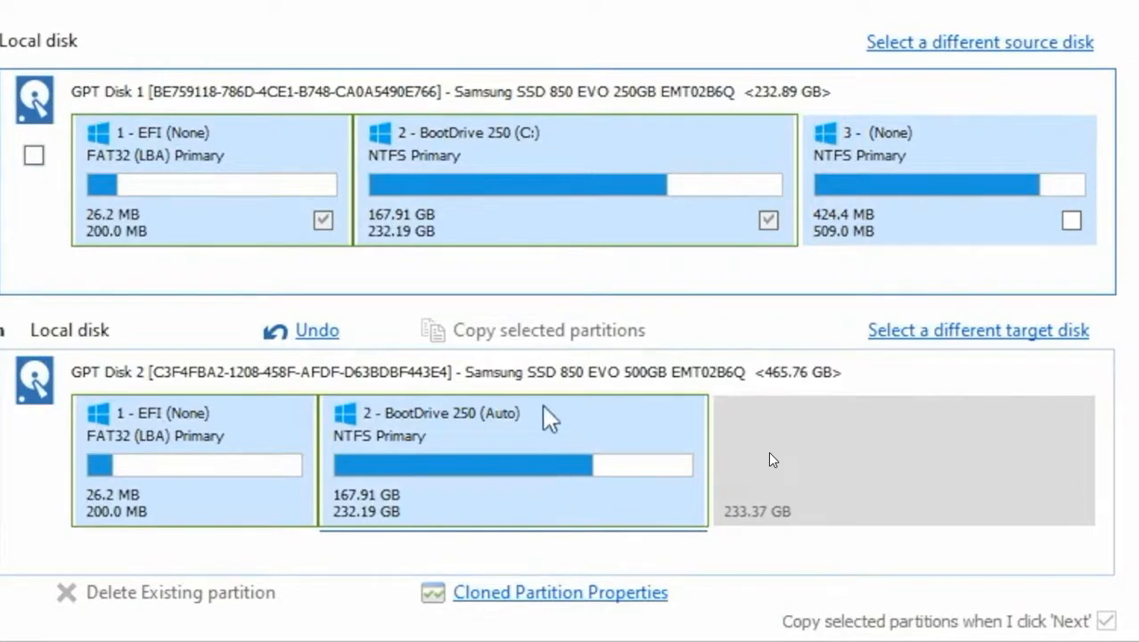
Step: Enlarge the cloned BootDrive 250 partition to leave 509 MB of free space and copy the third source partition into that space
{"action": "left_click", "coordinate": [544, 593]}
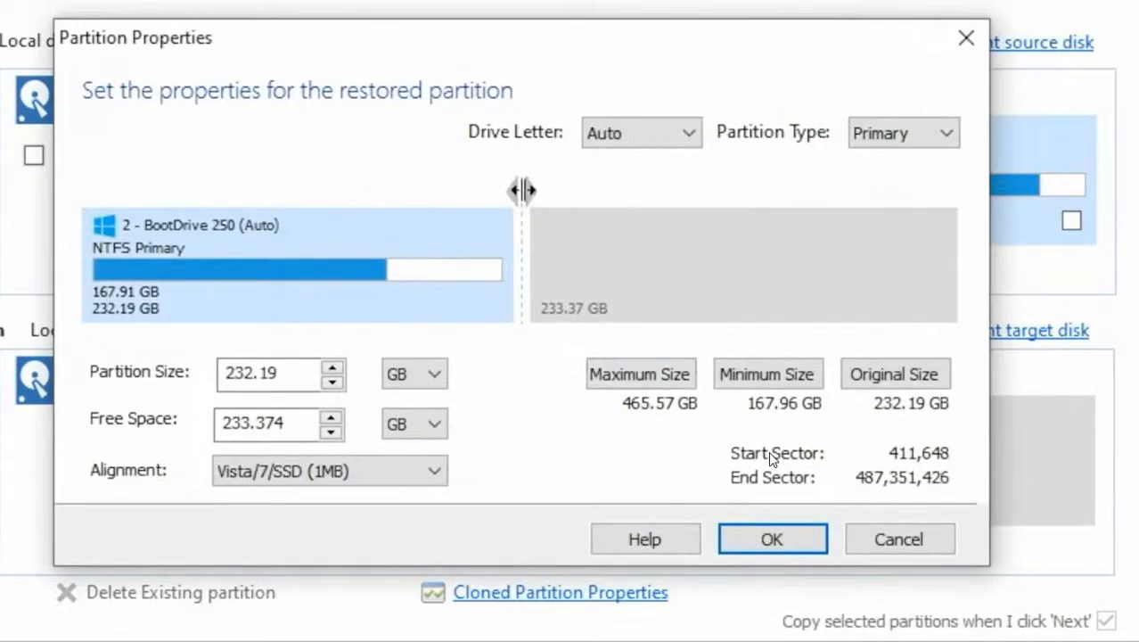
{"action": "left_click_drag", "start_coordinate": [523, 189], "coordinate": [846, 243]}
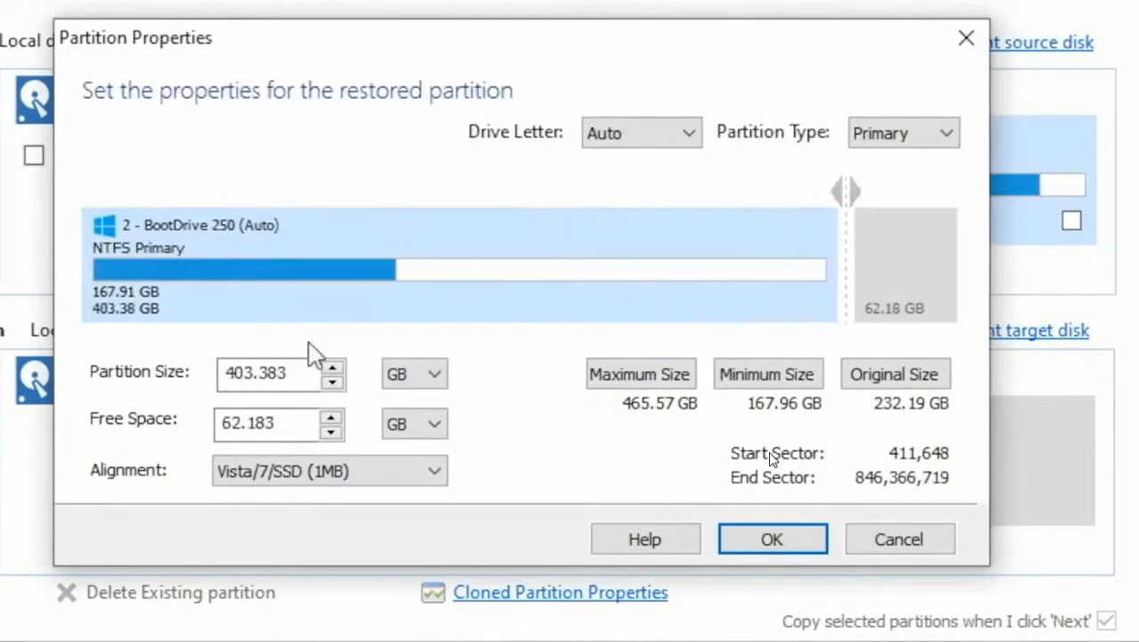
{"action": "left_click", "coordinate": [435, 426]}
{"action": "left_click", "coordinate": [410, 449]}
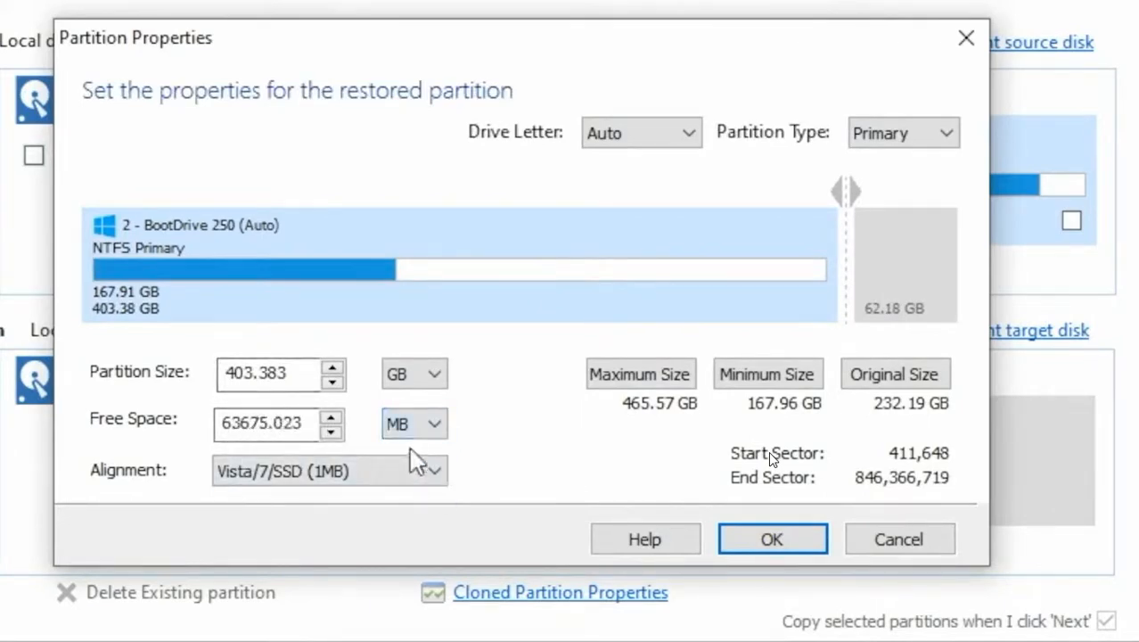
{"action": "left_click", "coordinate": [316, 434]}
{"action": "left_click_drag", "start_coordinate": [313, 431], "coordinate": [174, 385]}
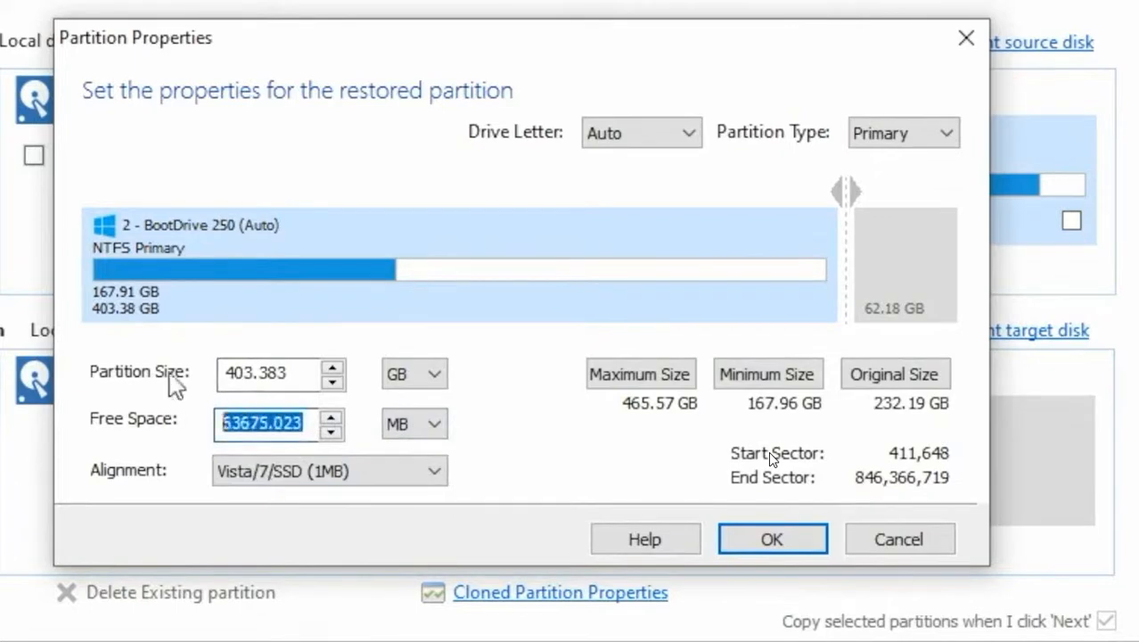
{"action": "type", "text": "509"}
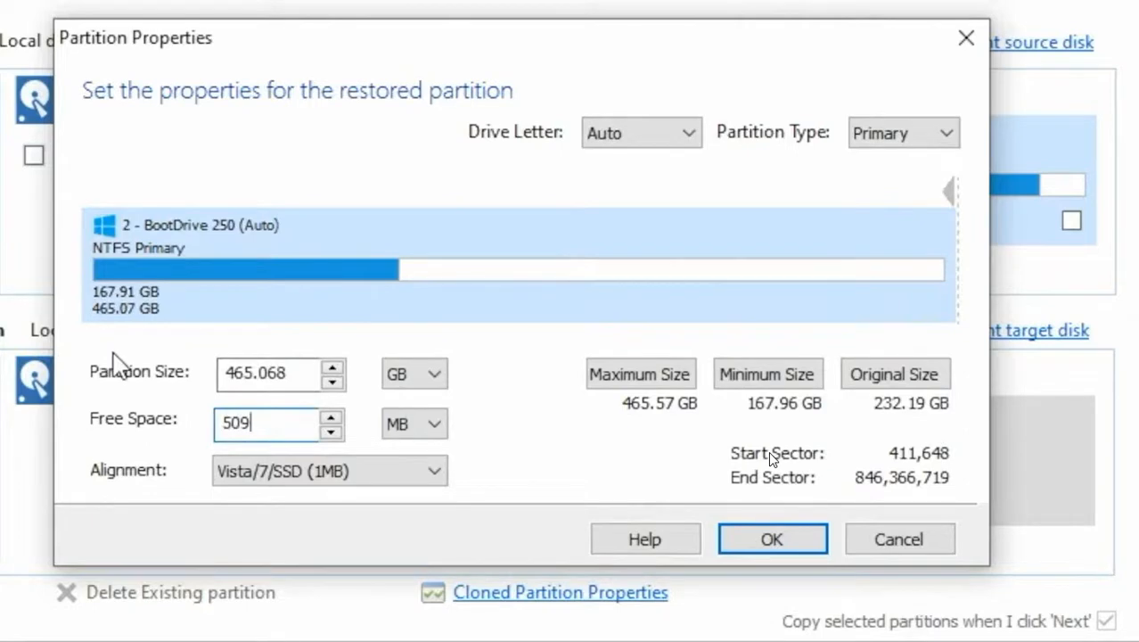
{"action": "key", "text": "Tab"}
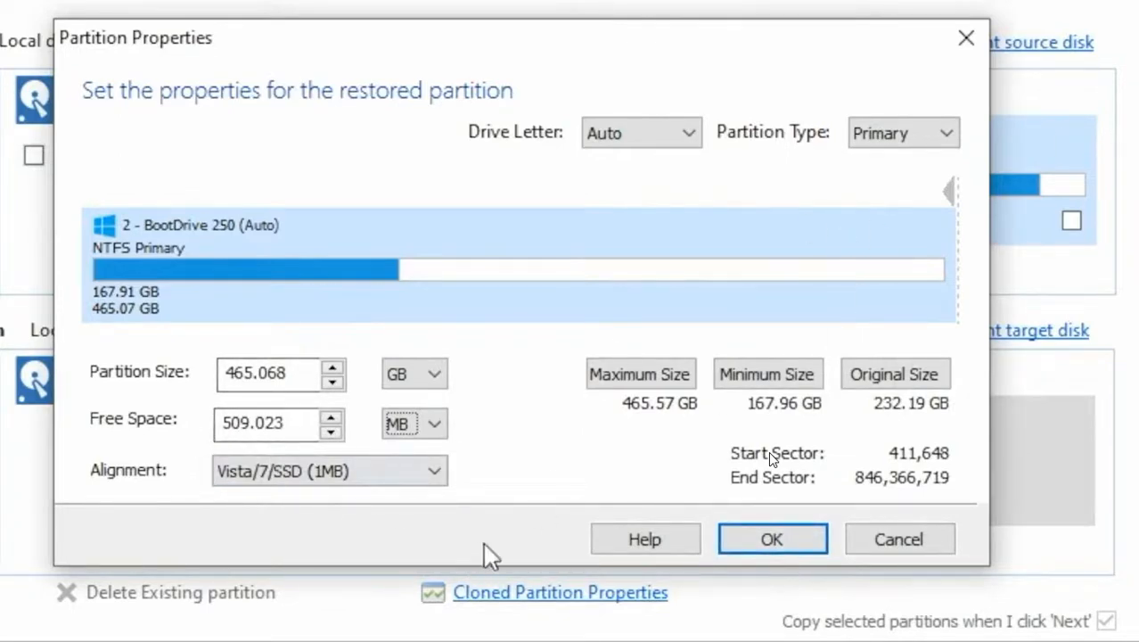
{"action": "left_click", "coordinate": [787, 538]}
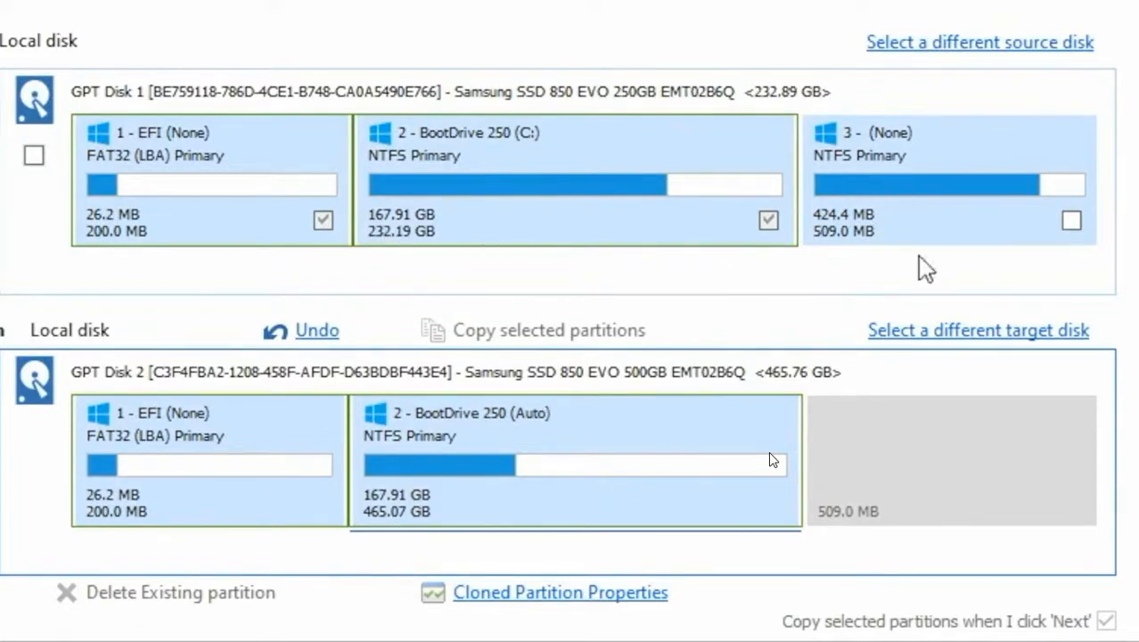
{"action": "left_click_drag", "start_coordinate": [913, 159], "coordinate": [936, 493]}
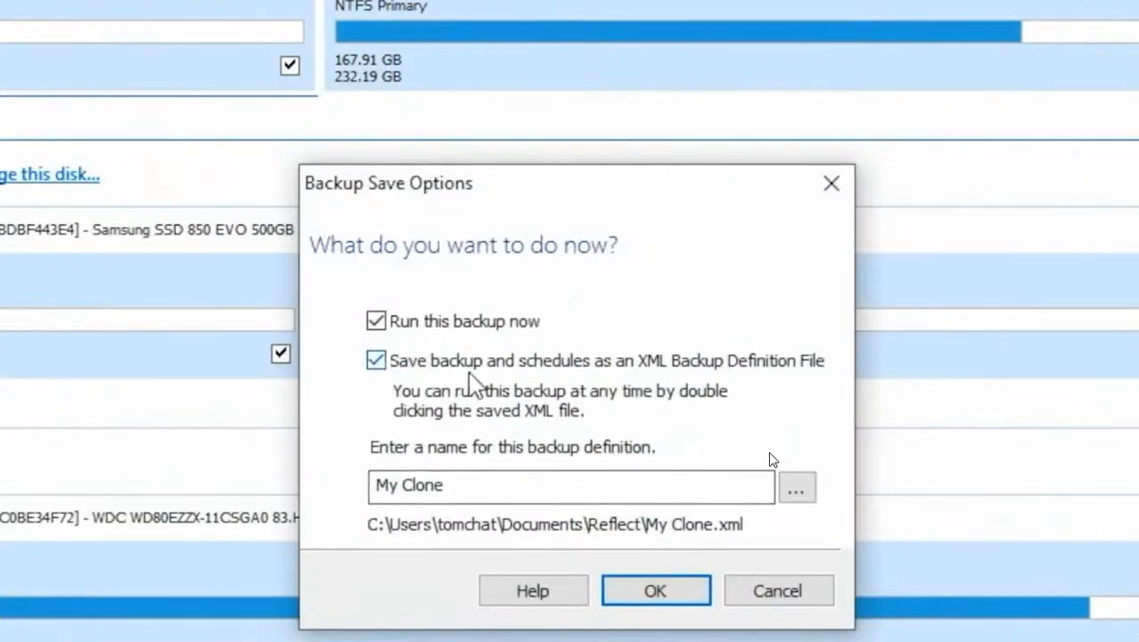
Step: Run the clone immediately without saving an XML backup definition file, and confirm overwriting all data on the target volumes
{"action": "left_click", "coordinate": [376, 361]}
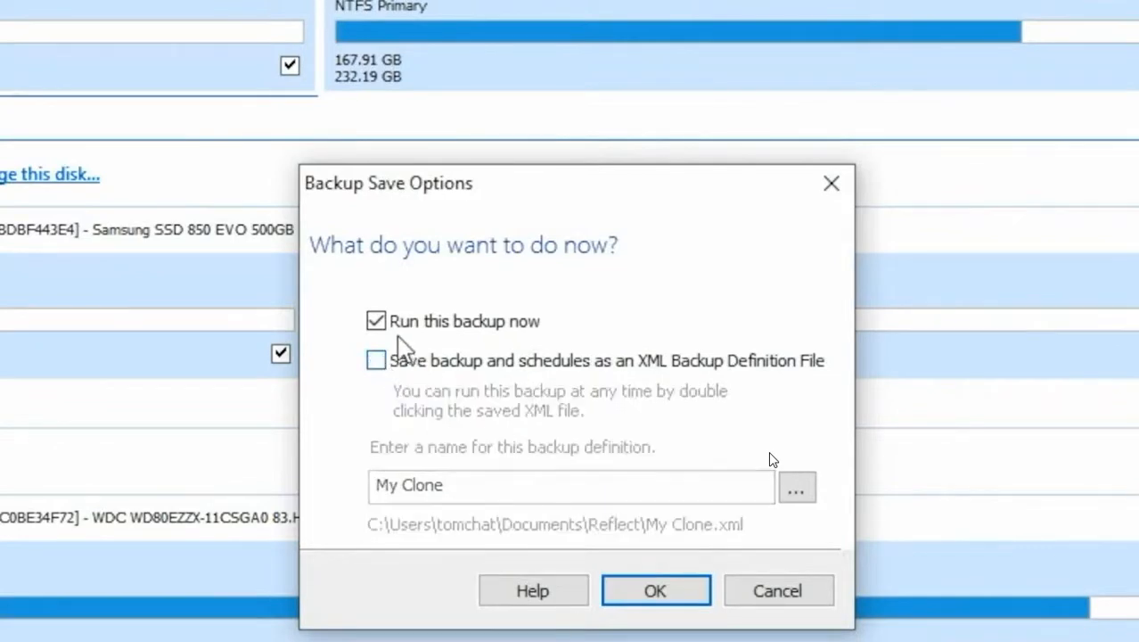
{"action": "left_click", "coordinate": [644, 591]}
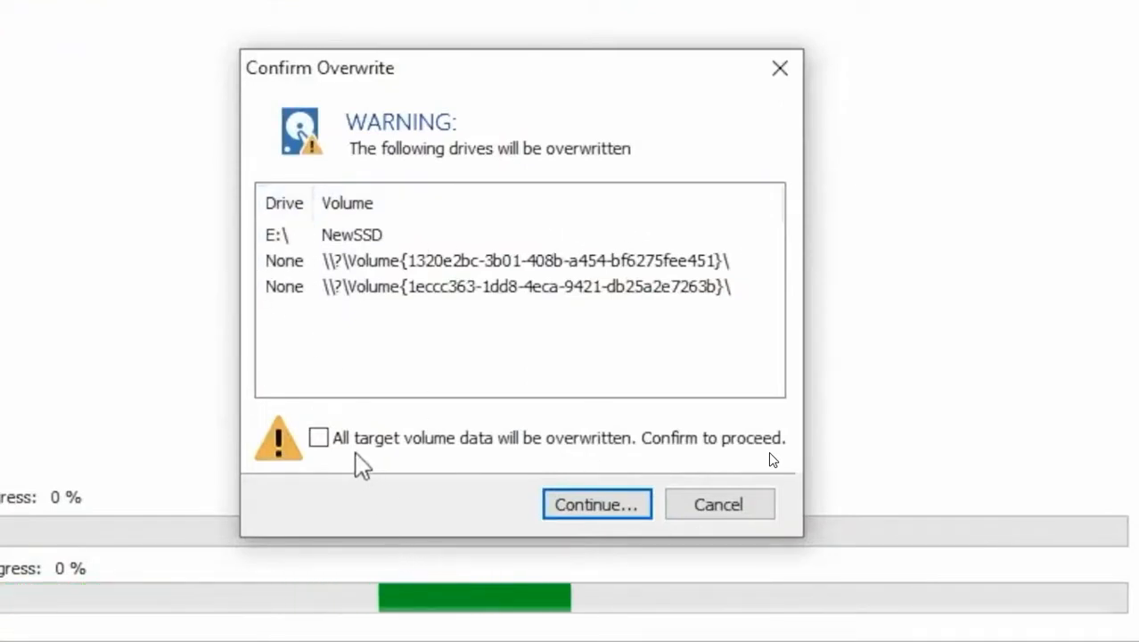
{"action": "left_click", "coordinate": [333, 436]}
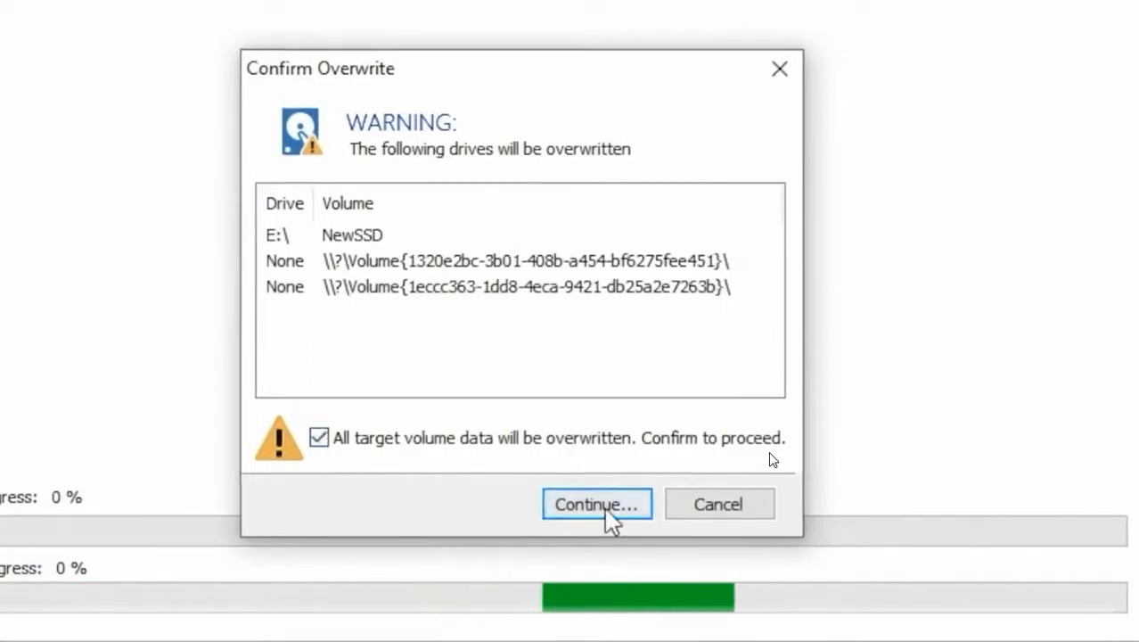
{"action": "left_click", "coordinate": [608, 515]}
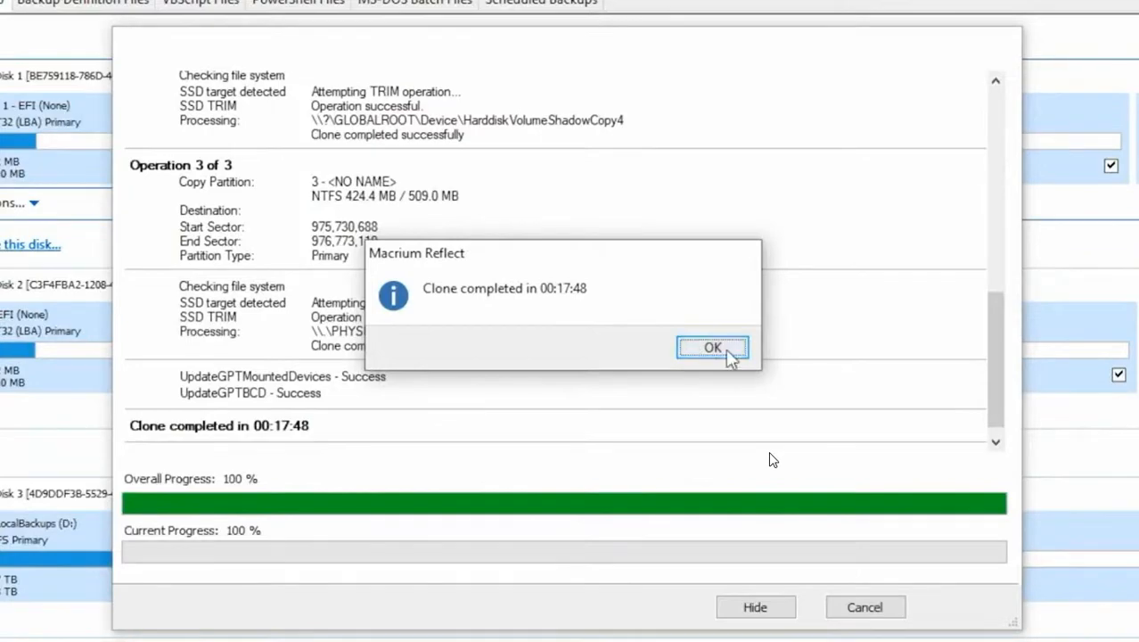
Step: Dismiss the clone completion message, close the clone report, and exit Macrium Reflect
{"action": "left_click", "coordinate": [729, 349]}
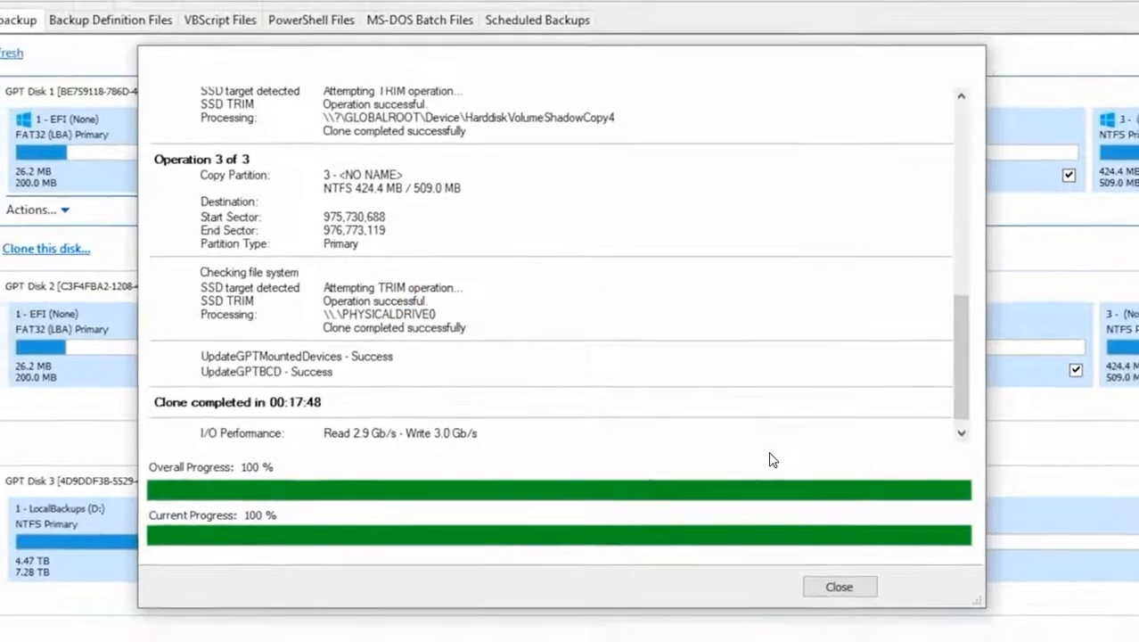
{"action": "left_click", "coordinate": [866, 607]}
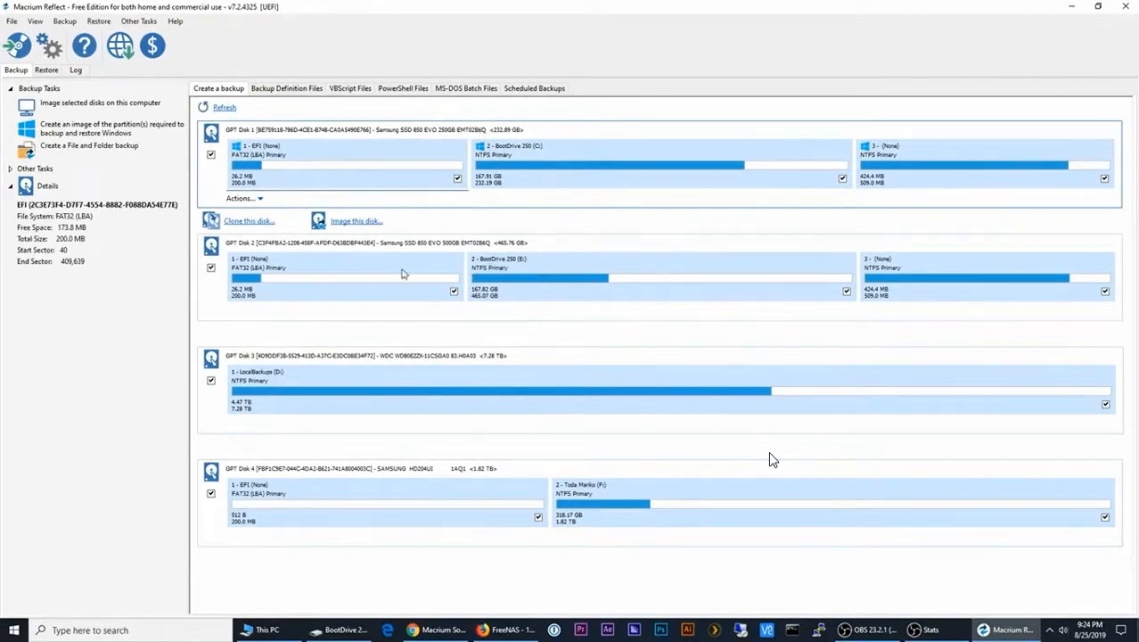
{"action": "left_click", "coordinate": [1125, 8]}
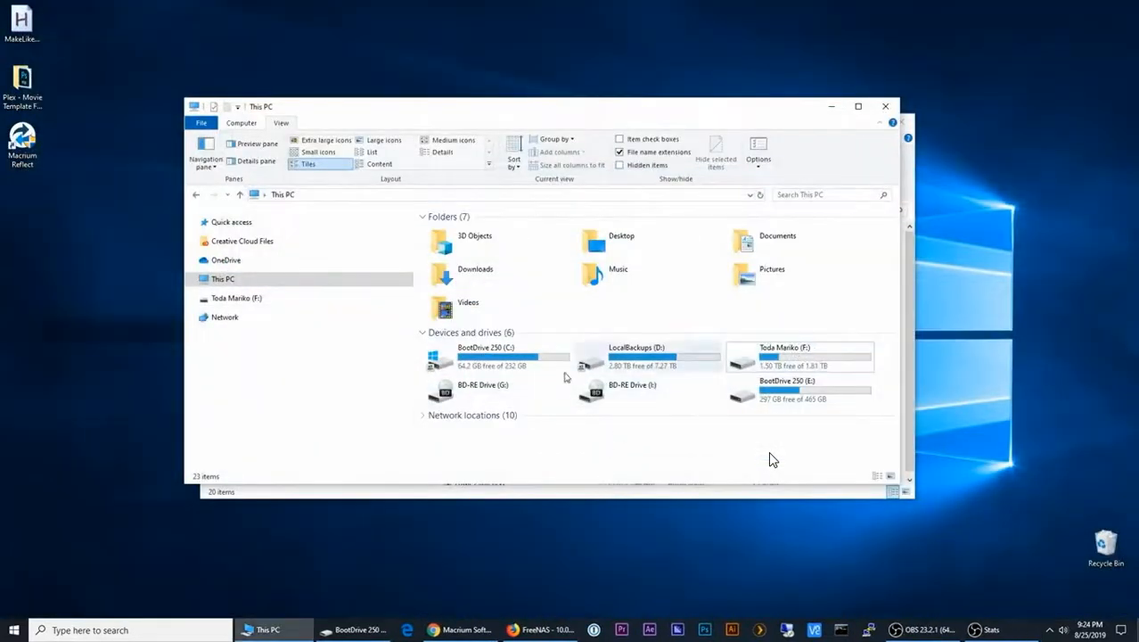
Step: Compare the capacity and free space of the C:, D:, F: and cloned E: drives in This PC
{"action": "left_click", "coordinate": [485, 357]}
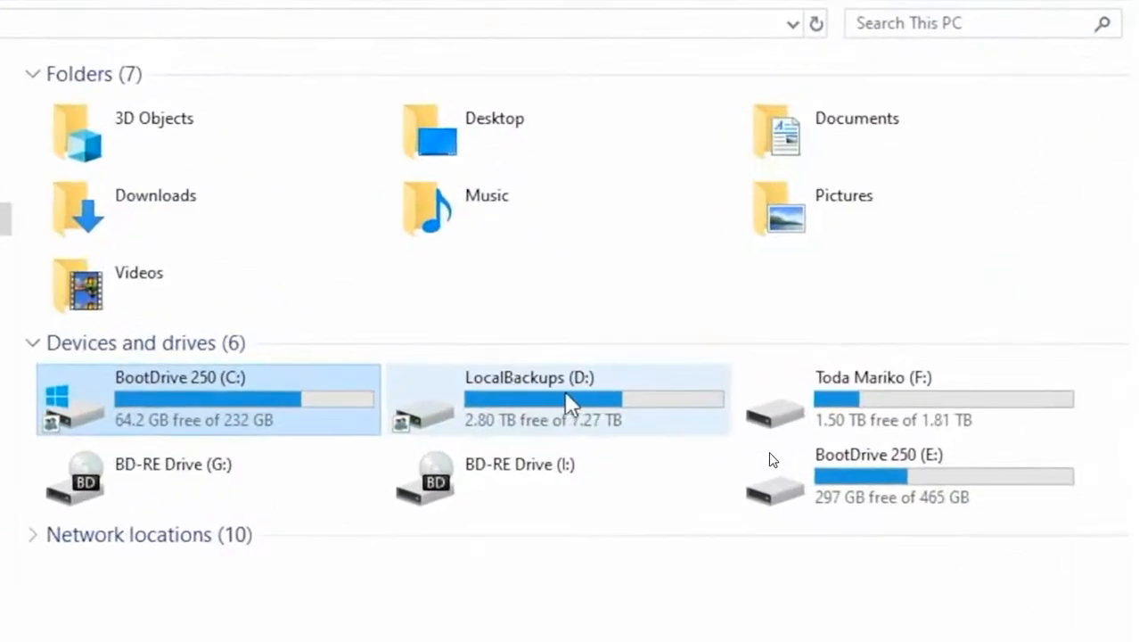
{"action": "left_click", "coordinate": [624, 380]}
{"action": "left_click", "coordinate": [857, 380]}
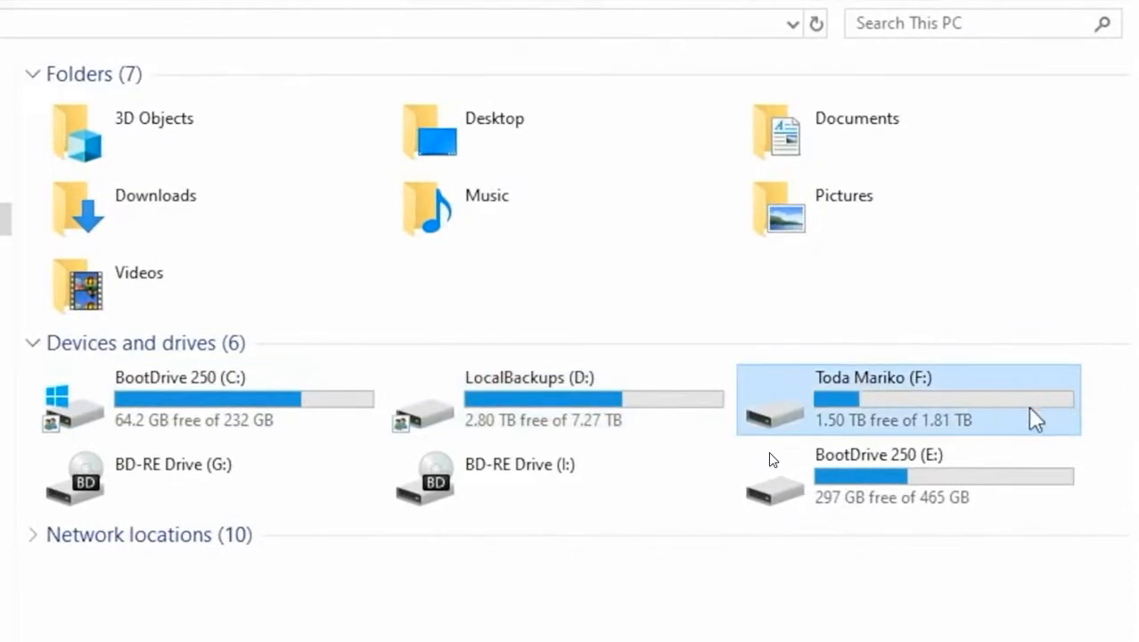
{"action": "left_click", "coordinate": [907, 473]}
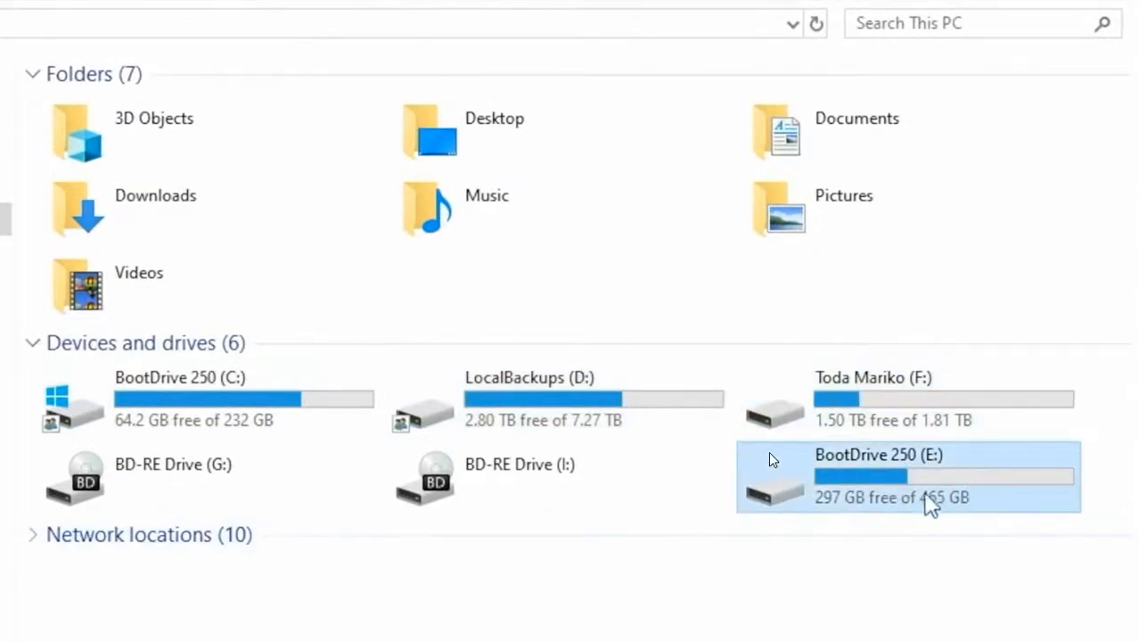
Step: Rename the cloned E: drive to BootDrive 500, granting administrator permission for the change
{"action": "right_click", "coordinate": [841, 455]}
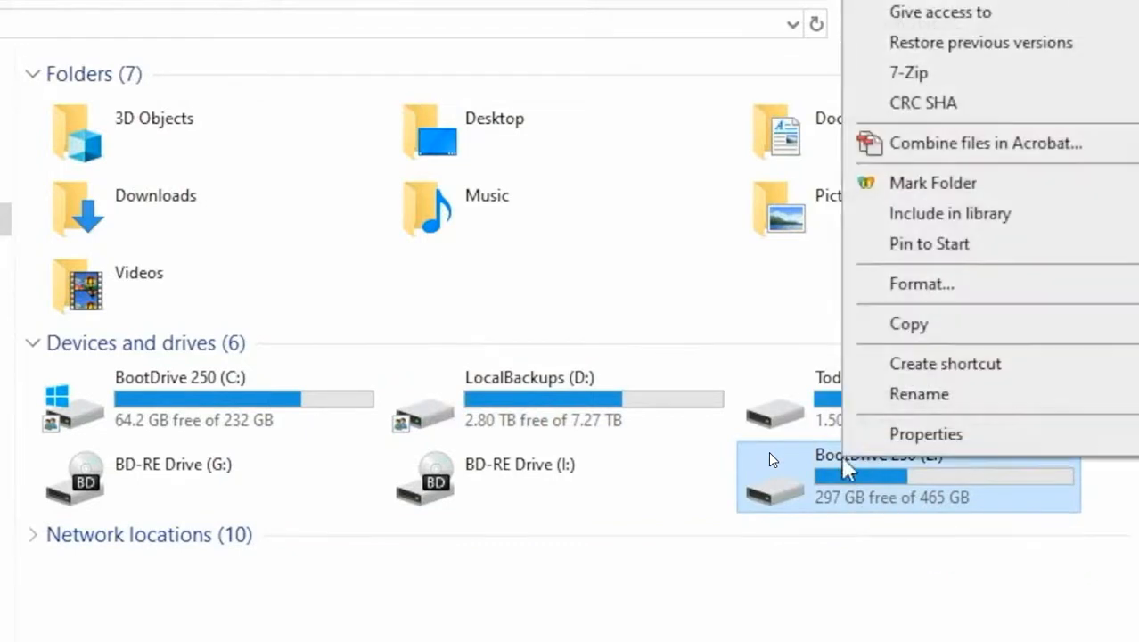
{"action": "left_click", "coordinate": [965, 394]}
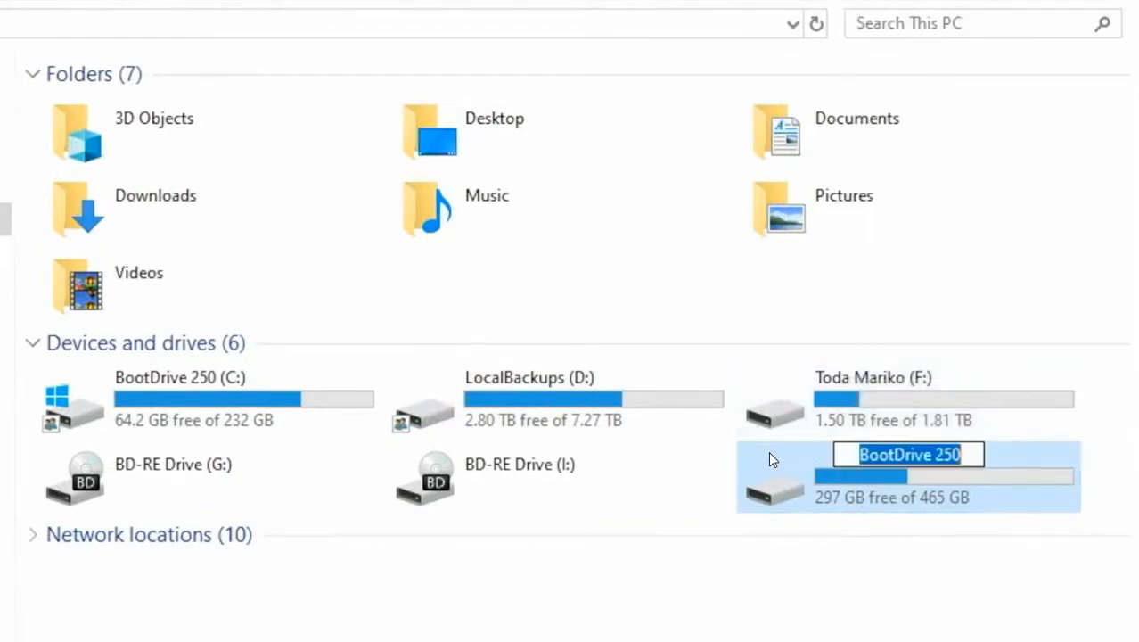
{"action": "key", "text": "End"}
{"action": "key", "text": "BackSpace"}
{"action": "key", "text": "BackSpace"}
{"action": "key", "text": "BackSpace"}
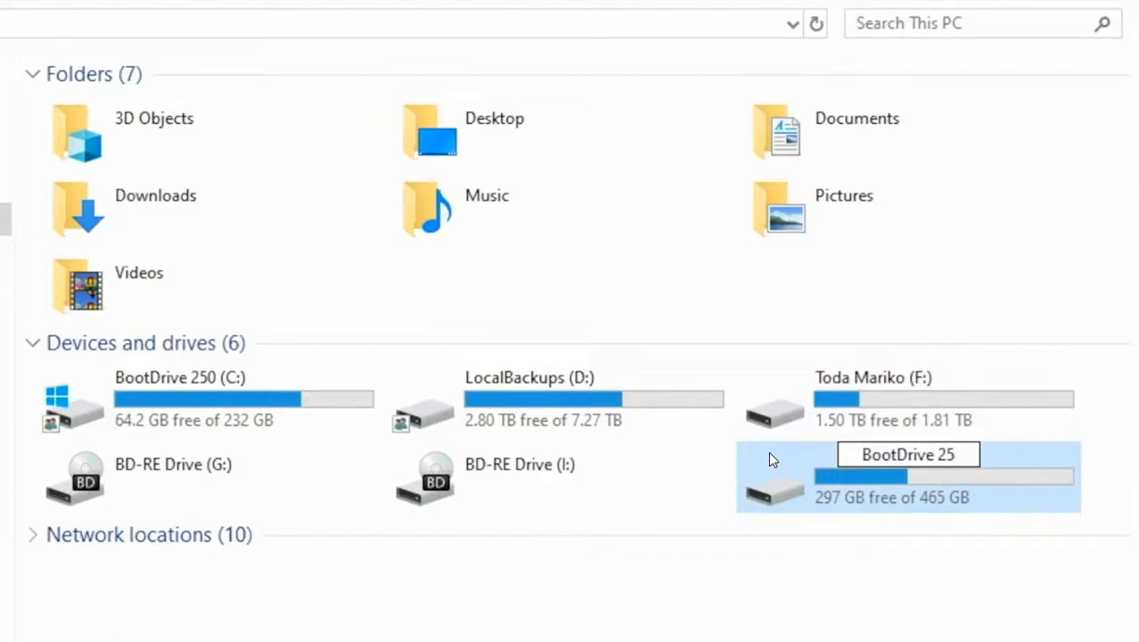
{"action": "type", "text": "500"}
{"action": "key", "text": "Return"}
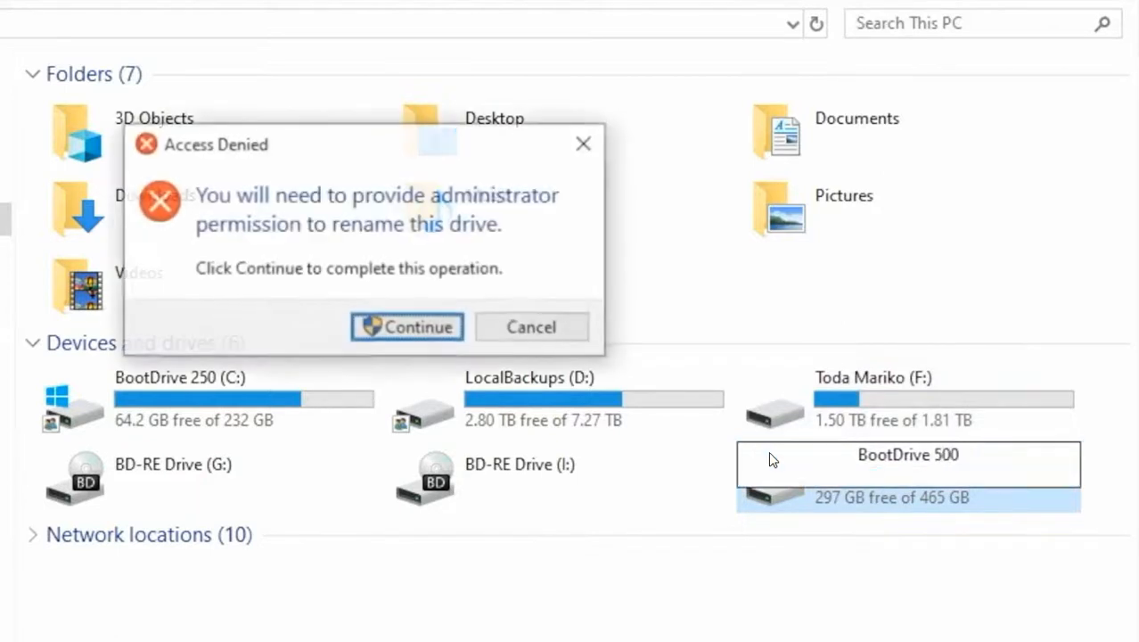
{"action": "left_click", "coordinate": [419, 326]}
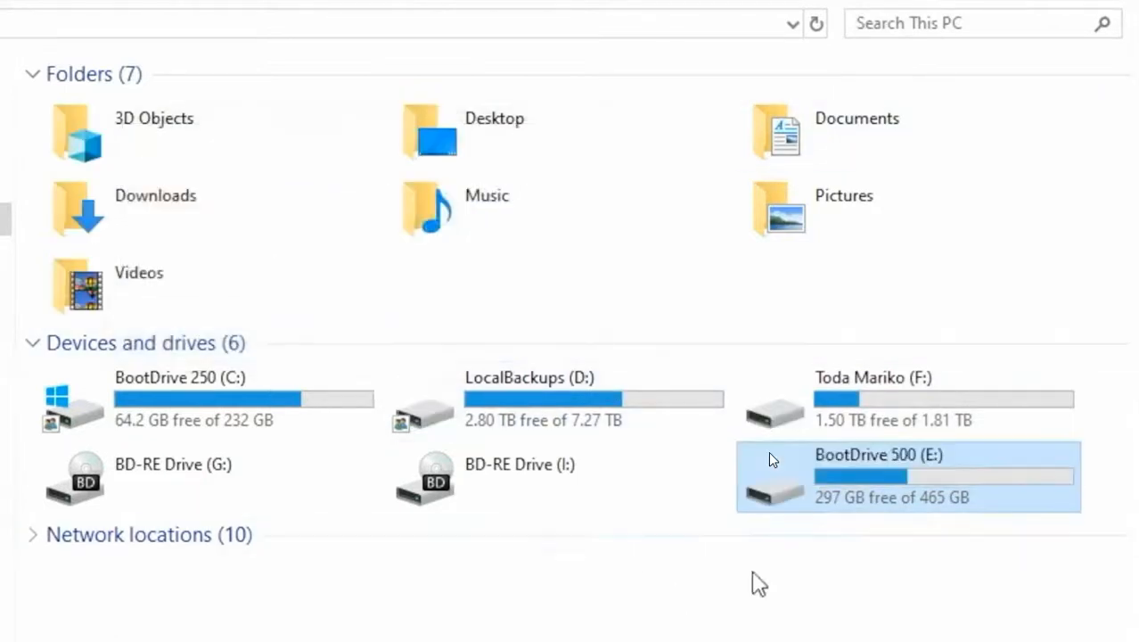
{"action": "left_click", "coordinate": [908, 525]}
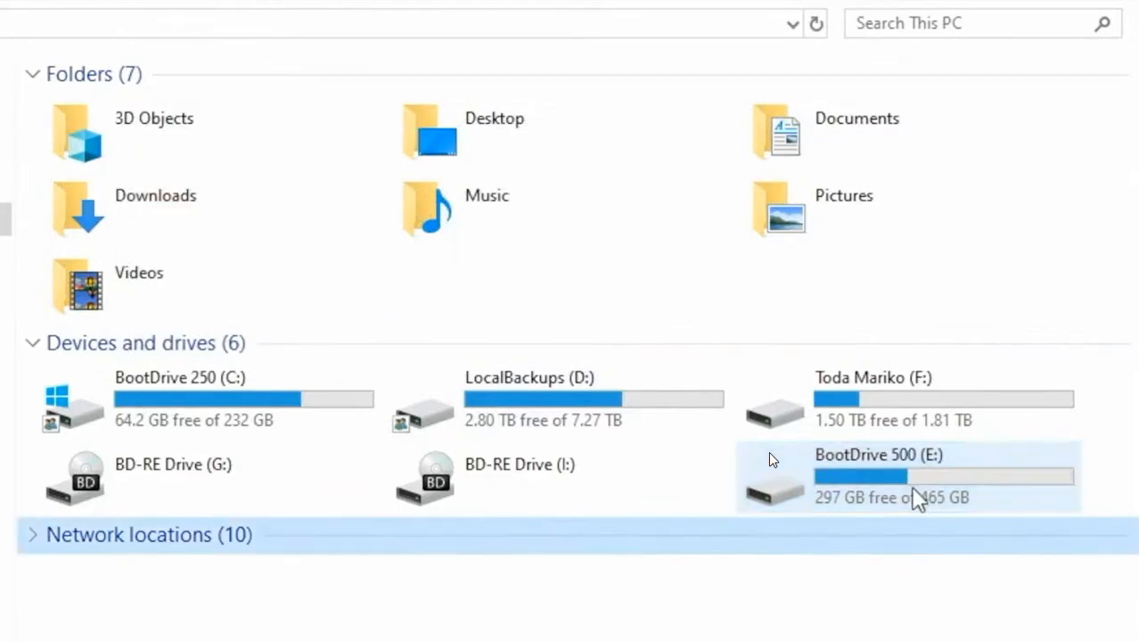